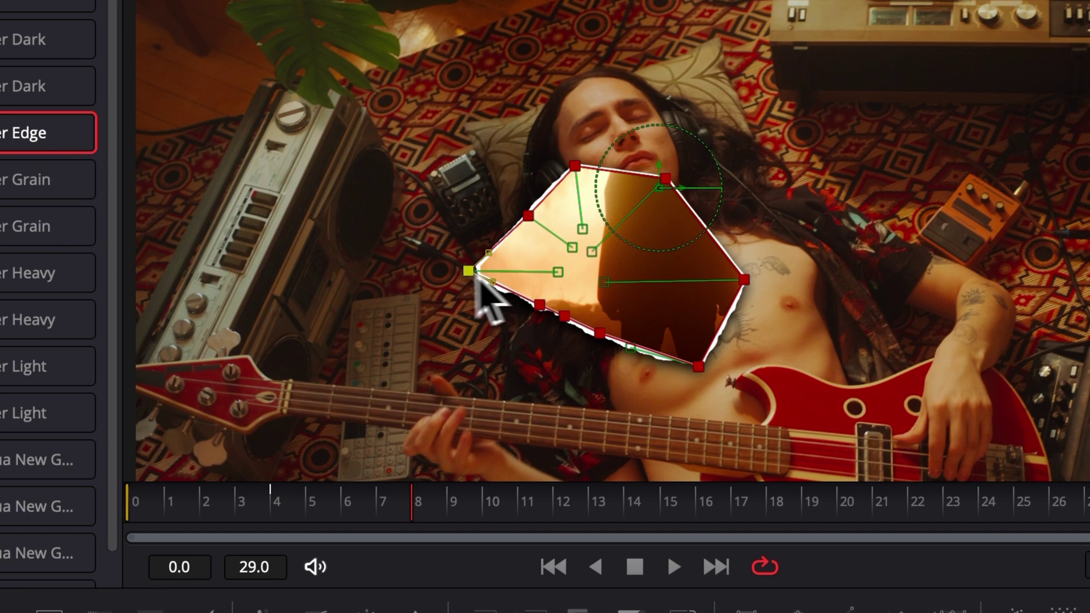
Step: Pull Polygon1's lower points down, set BrightnessContrast gain to 2.76, and return to the Edit page
drag(564, 316, 564, 385)
drag(600, 333, 619, 457)
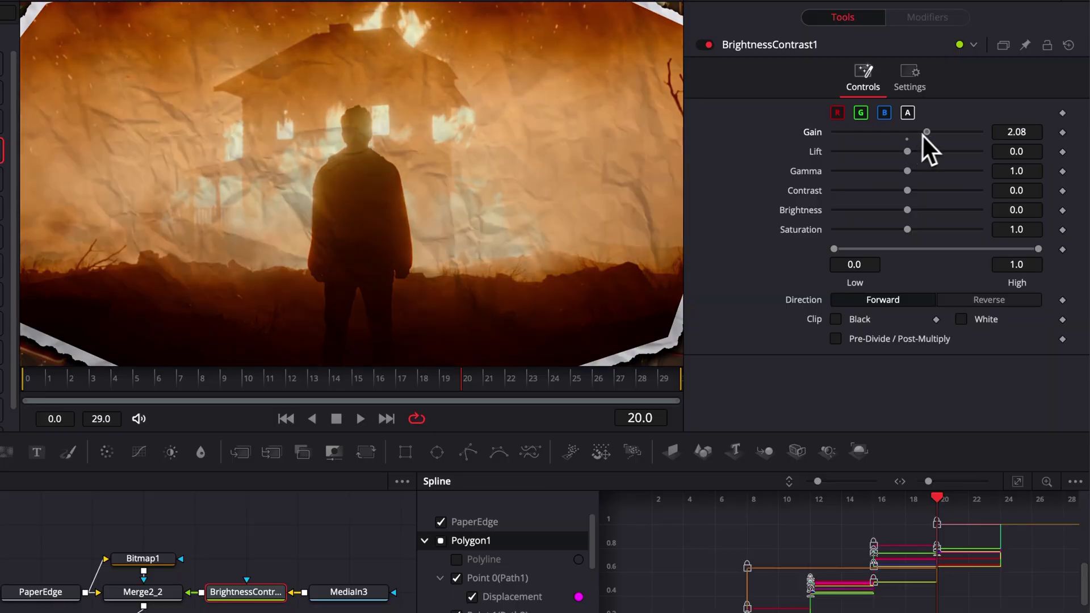
drag(923, 137, 940, 132)
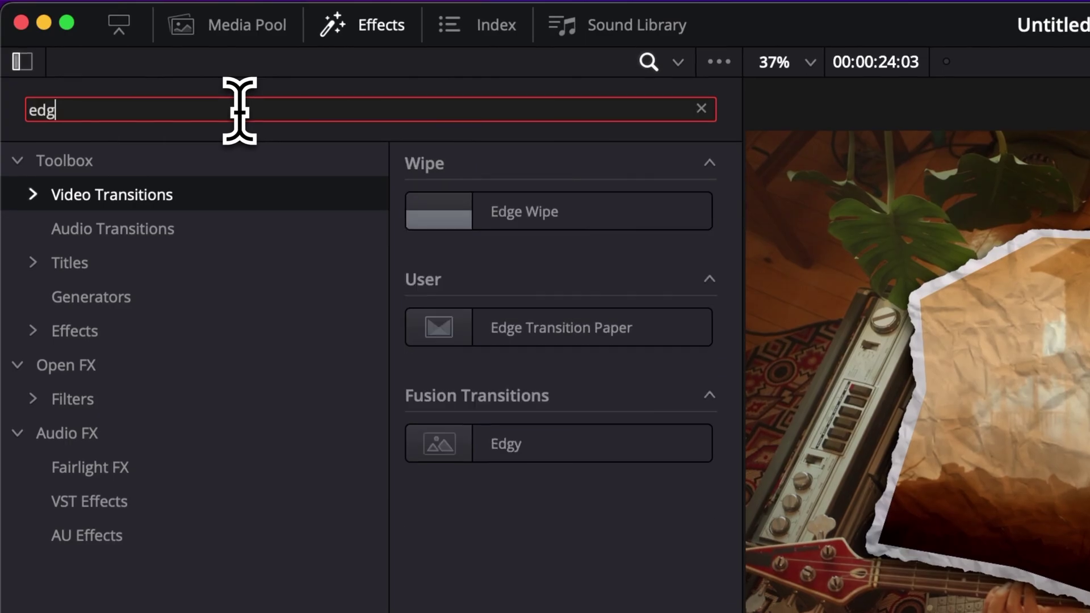
text(e)
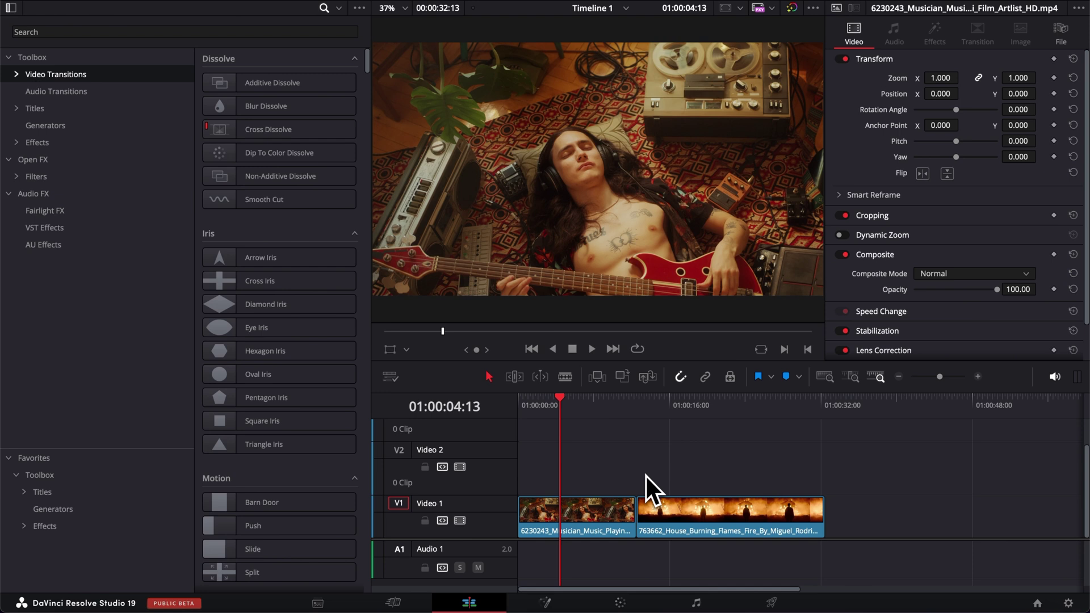
Step: Add default transitions to both Video 1 clips, choosing Trim Clips so they fit
mouse_move(591, 406)
mouse_down()
mouse_move(716, 417)
mouse_move(576, 414)
mouse_up()
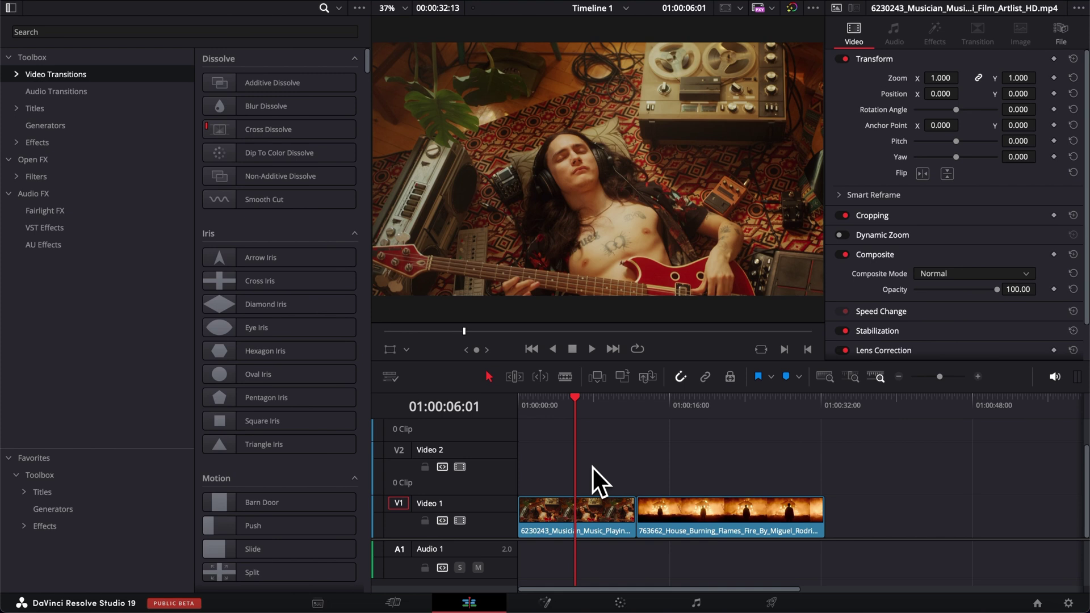
drag(604, 470, 678, 545)
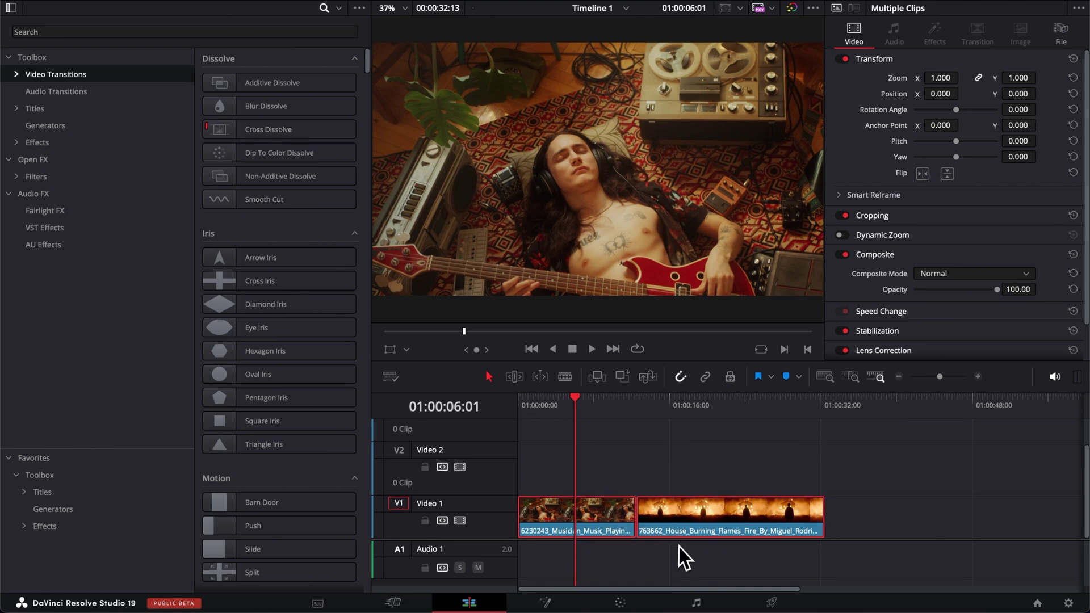
key(super+t)
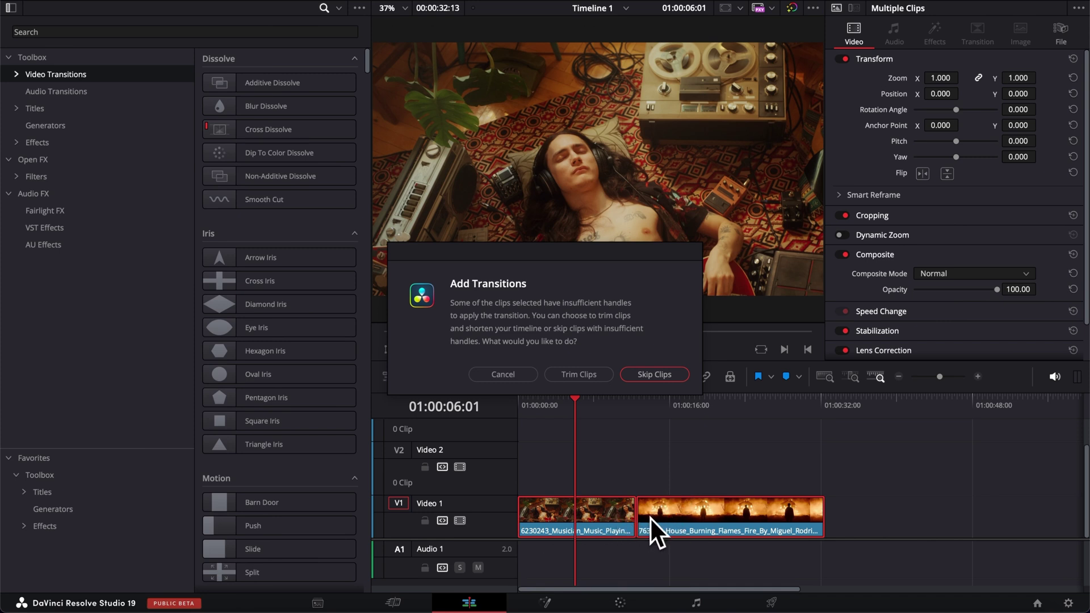
click(577, 375)
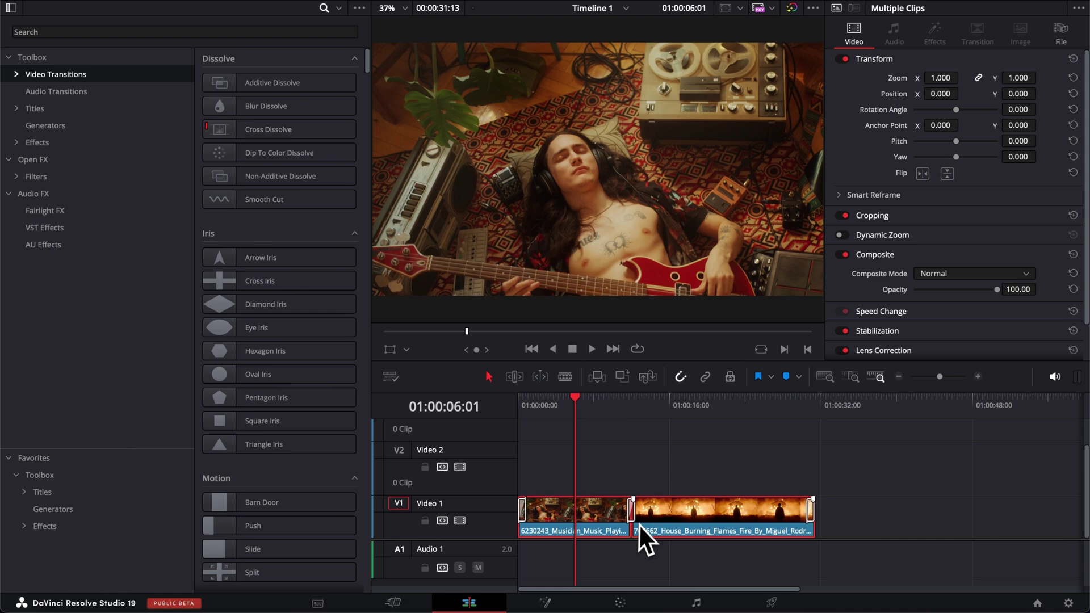
click(620, 482)
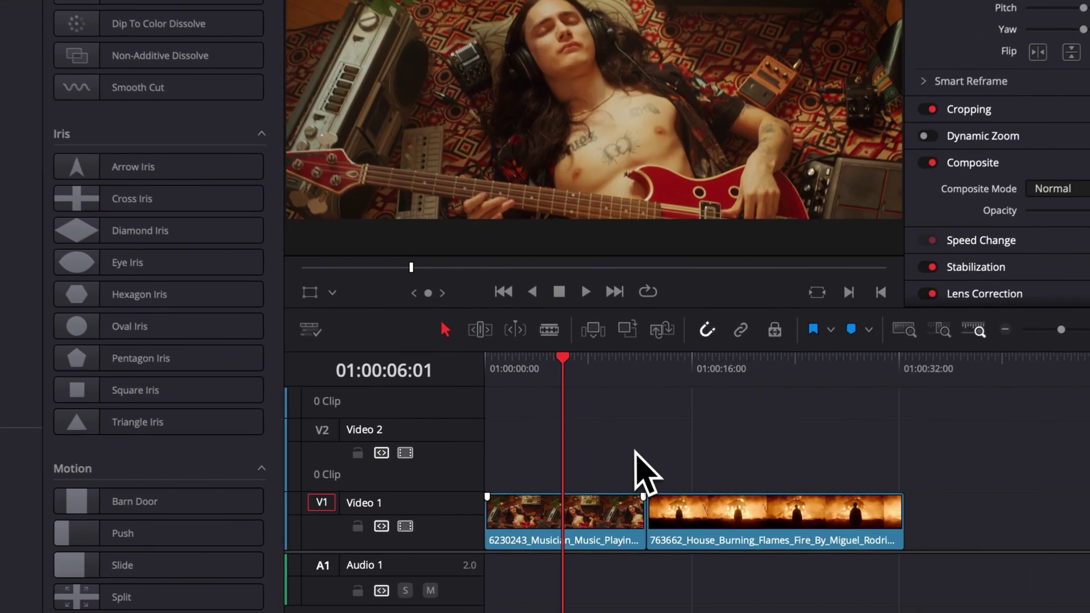
Step: Shorten the musician clip's end and drag the Additive Dissolve toward the cut
drag(642, 511, 618, 469)
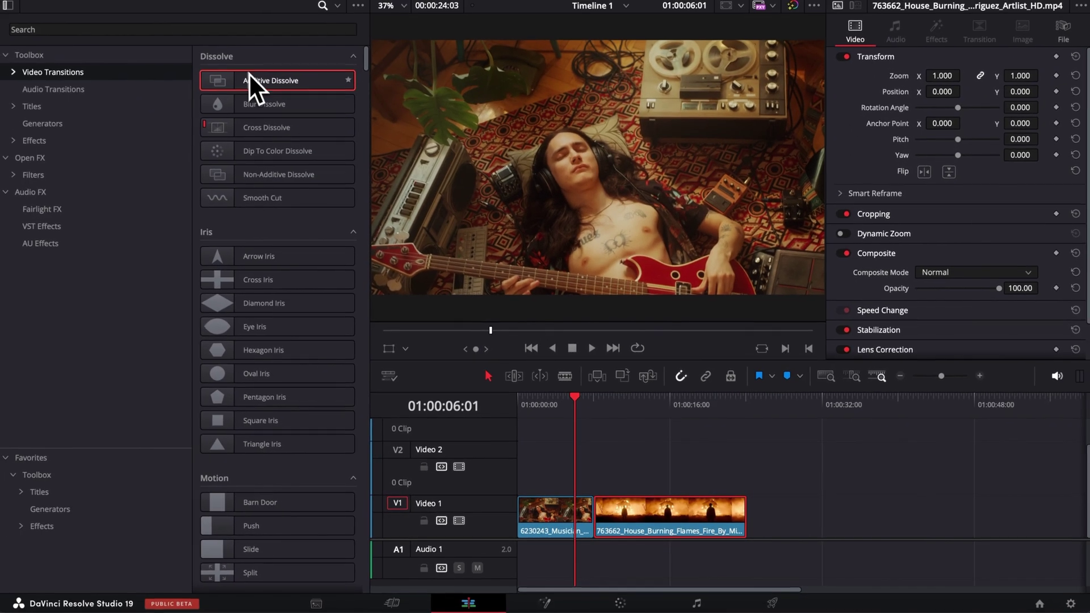
drag(250, 82, 594, 513)
click(587, 497)
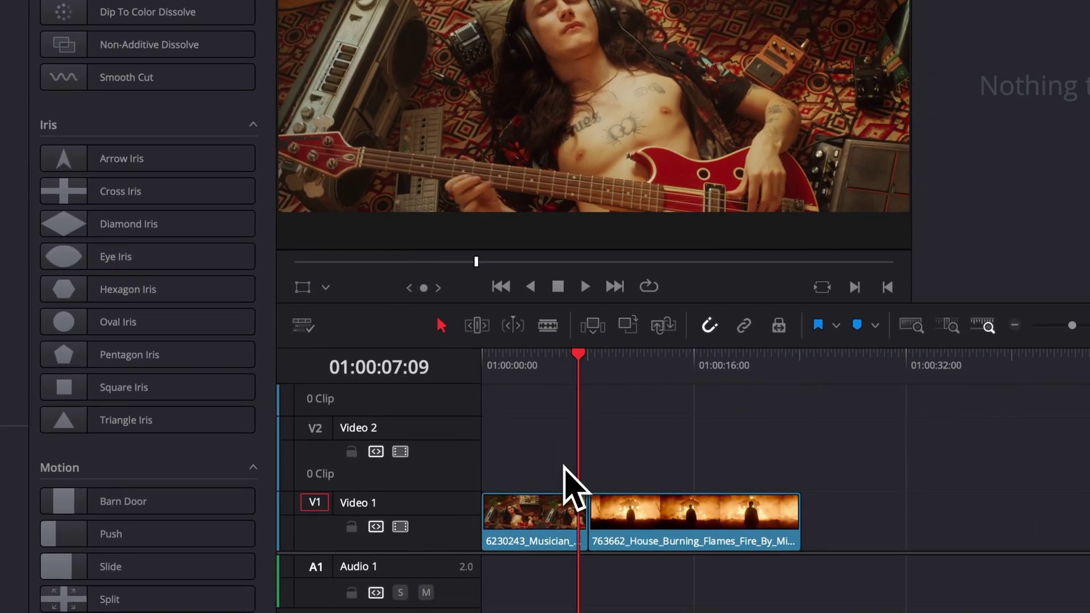
Step: Reapply default transitions to both clips and delete the one at the musician clip's start
drag(562, 464, 648, 585)
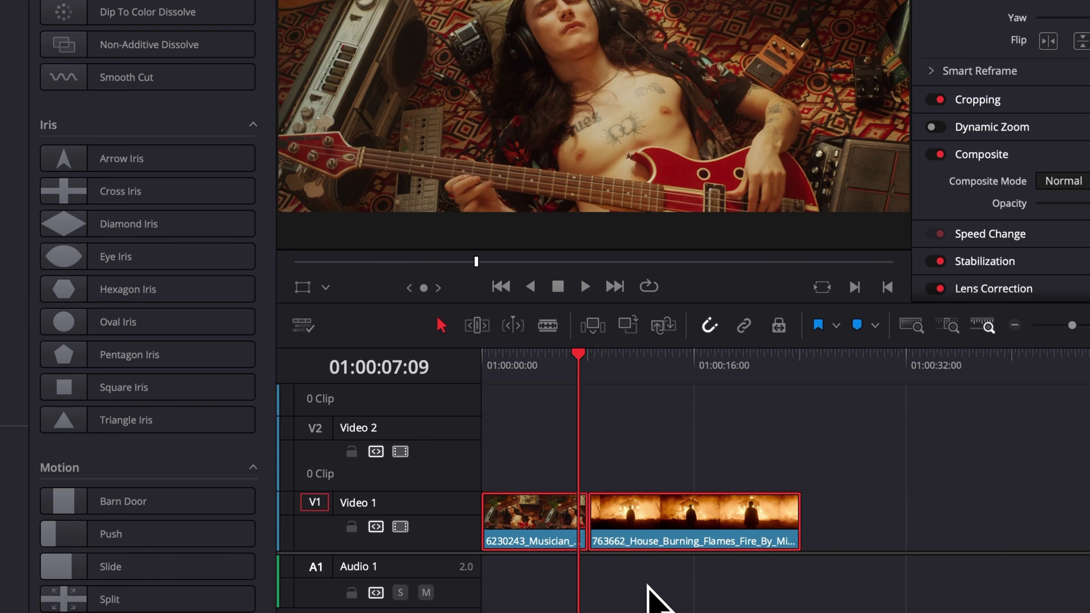
key(super)
key(super+t)
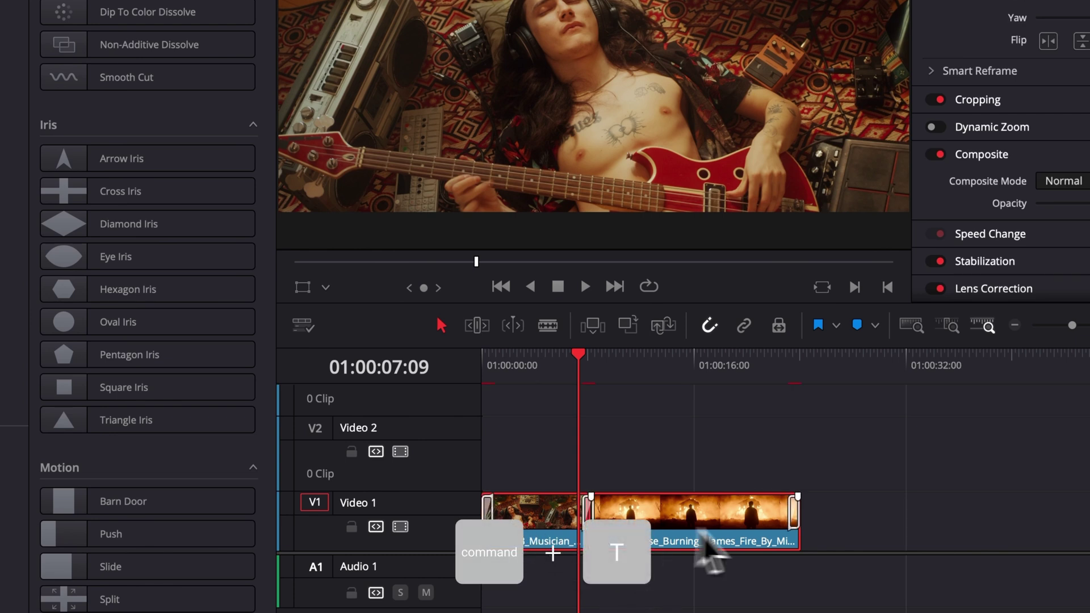
scroll(637, 506, up, 2)
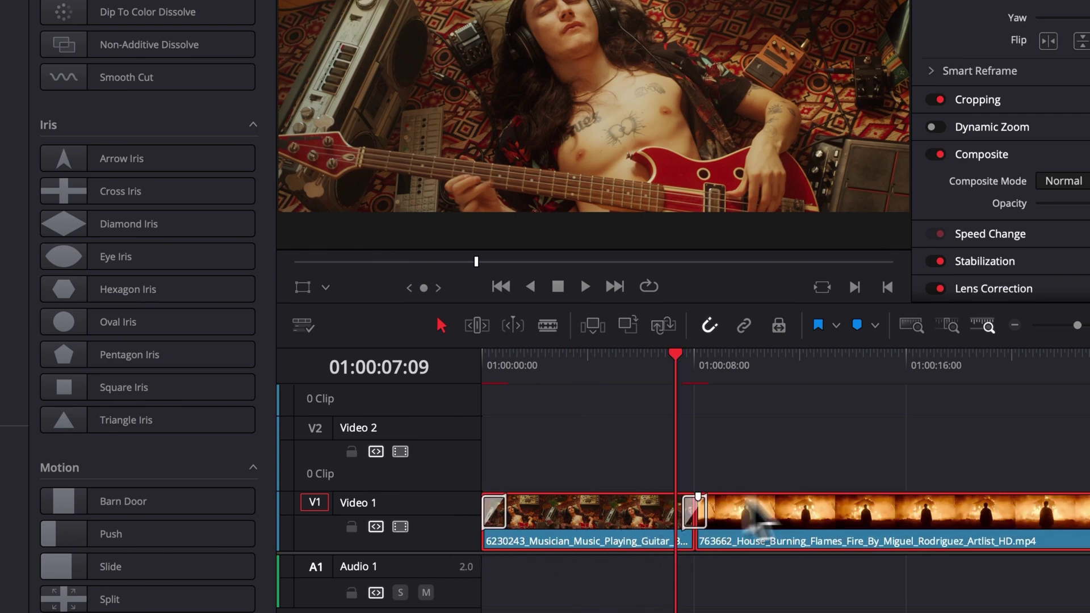
click(494, 513)
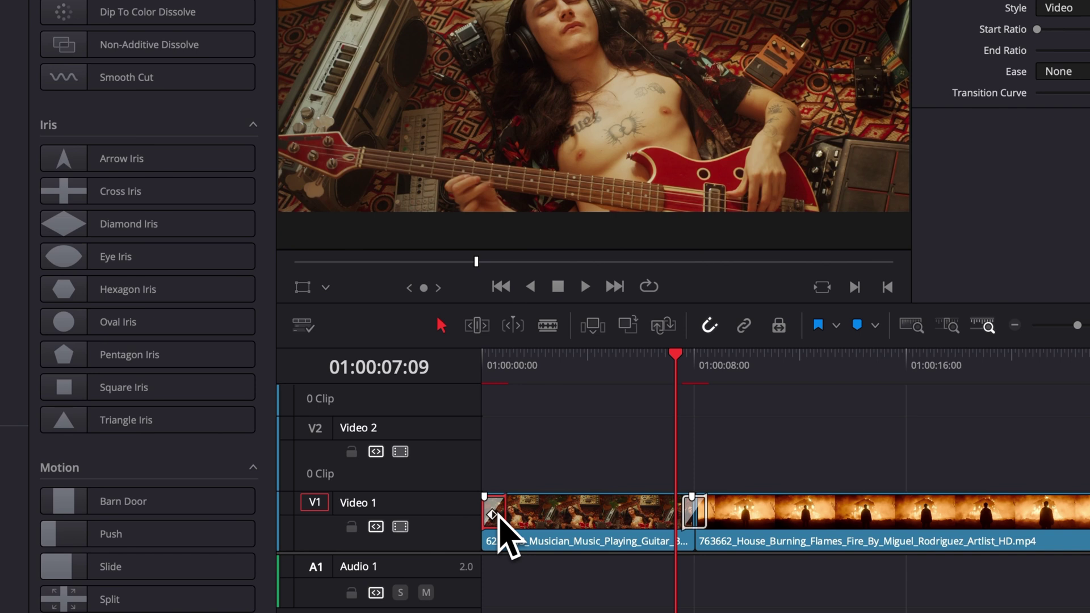
key(BackSpace)
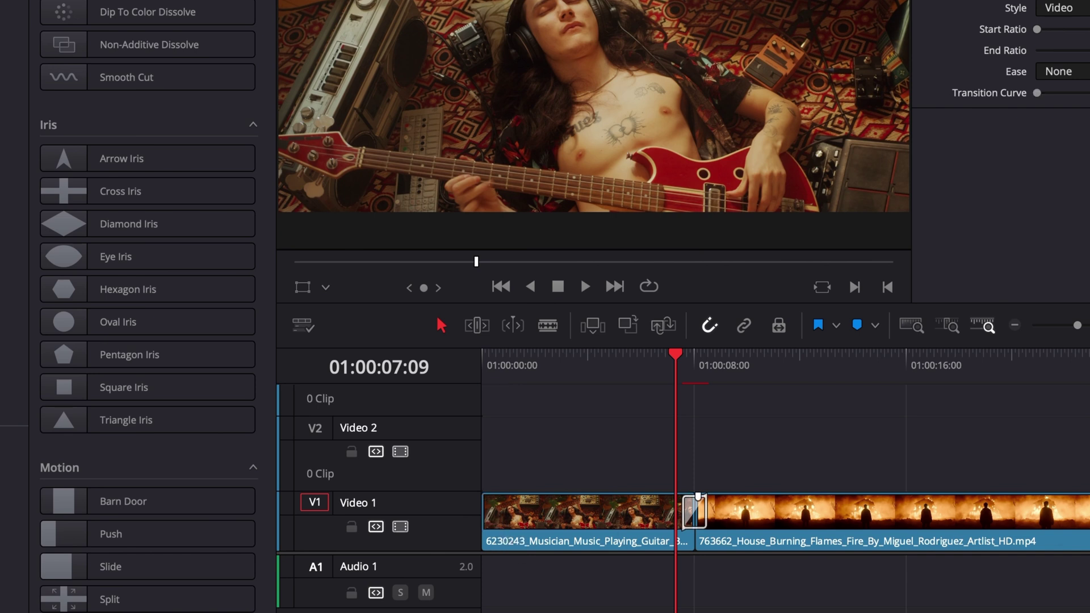
click(696, 365)
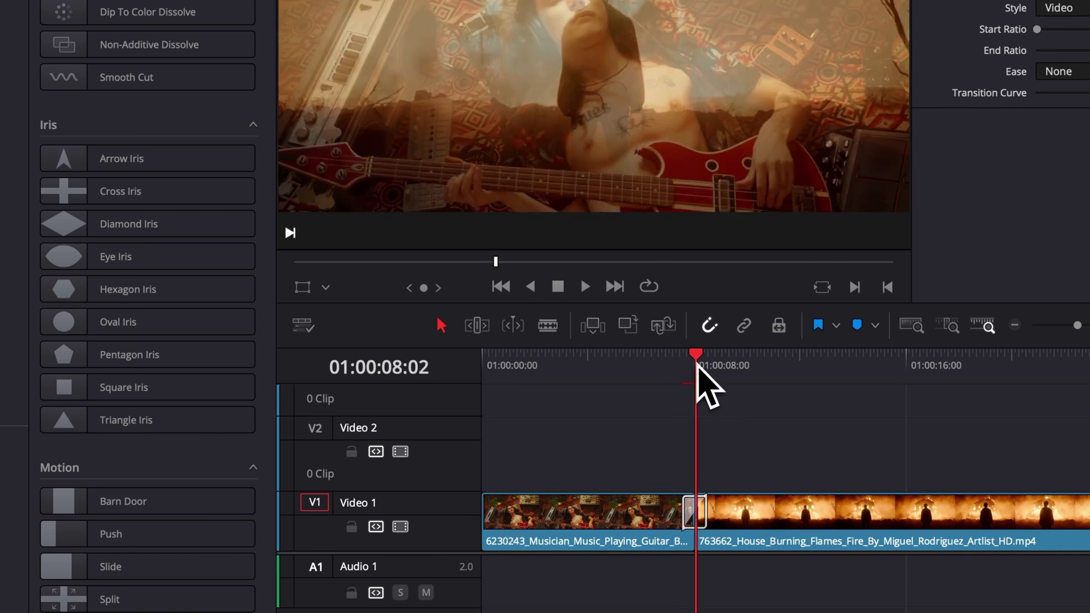
scroll(697, 366, up, 3)
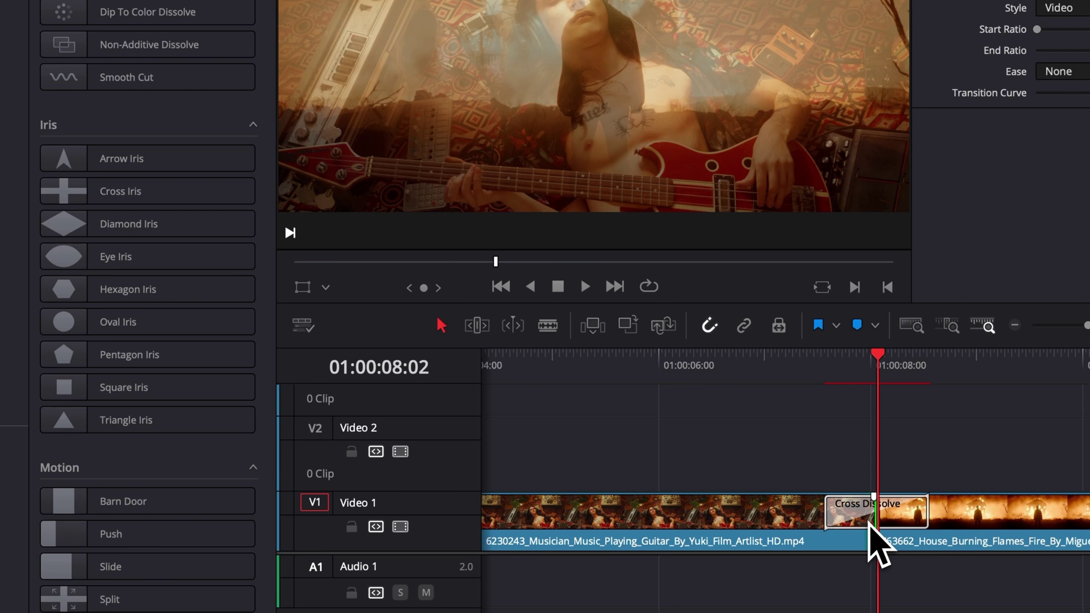
Step: Convert the Cross Dissolve into a Fusion Cross Dissolve and open it in Fusion
click(843, 515)
right_click(850, 534)
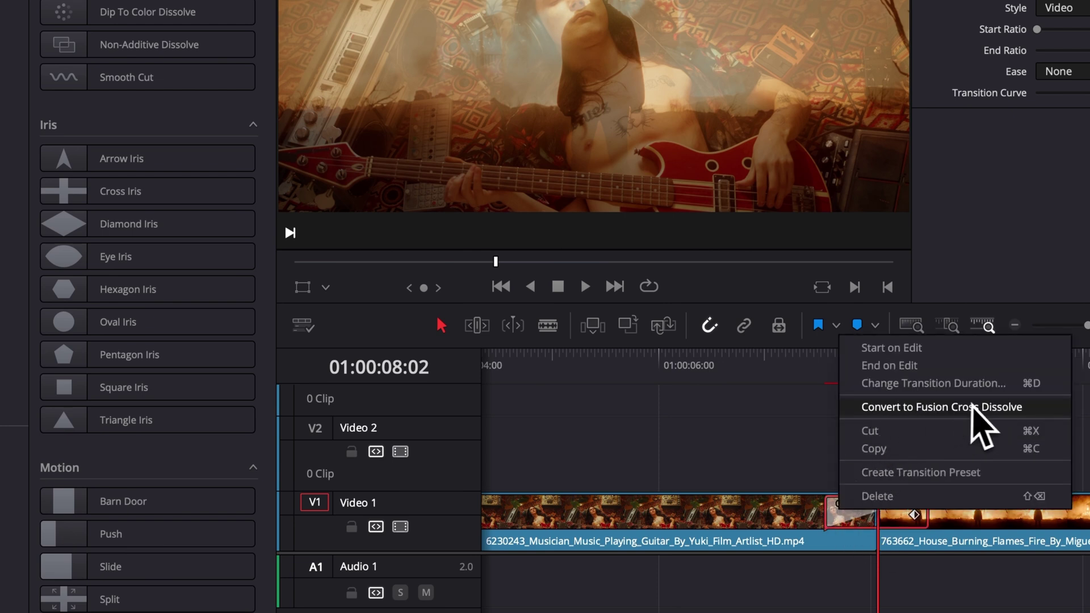
click(995, 408)
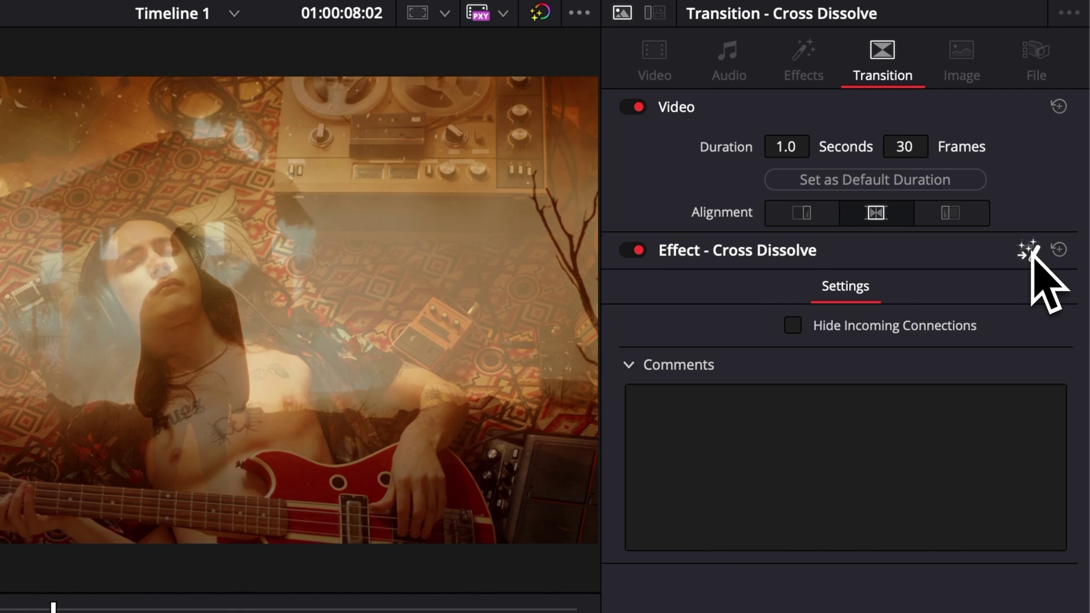
click(1030, 250)
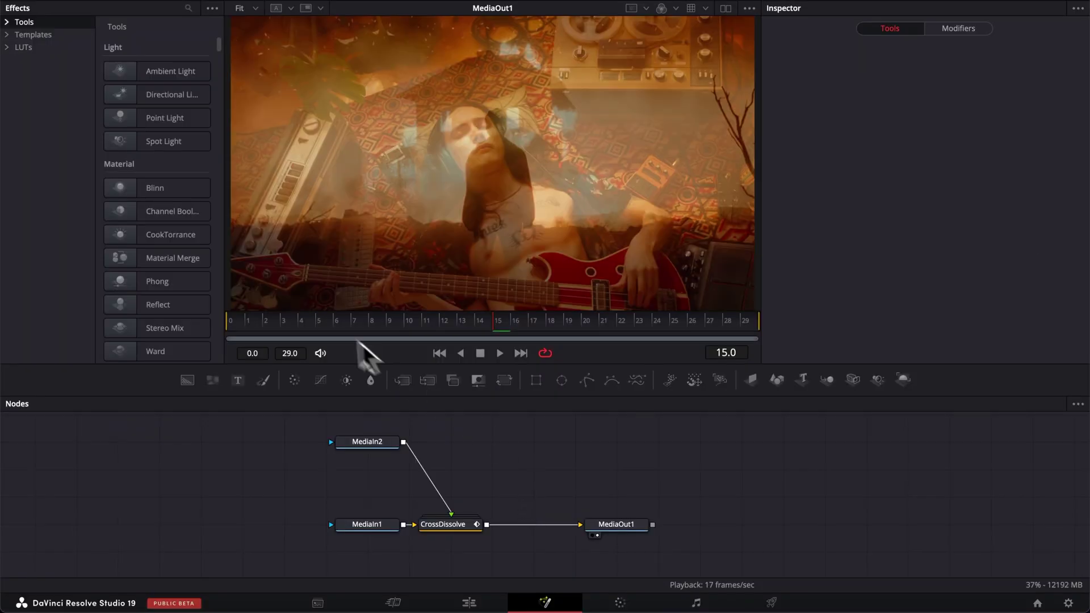
Step: Scrub and loop-play the transition, then select the CrossDissolve node
drag(358, 324, 234, 328)
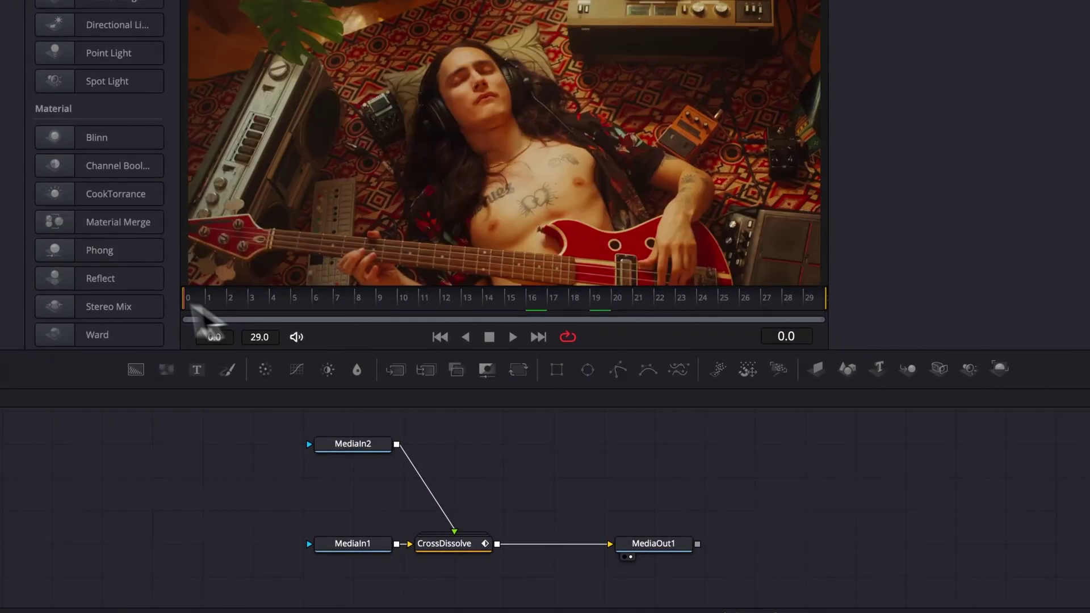
key(space)
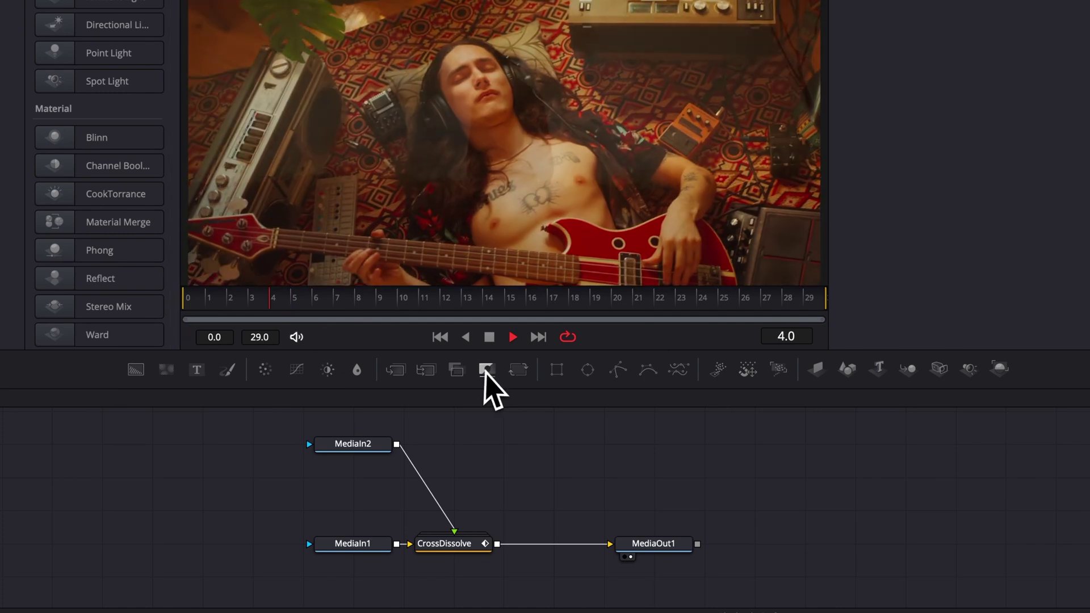
key(space)
click(477, 543)
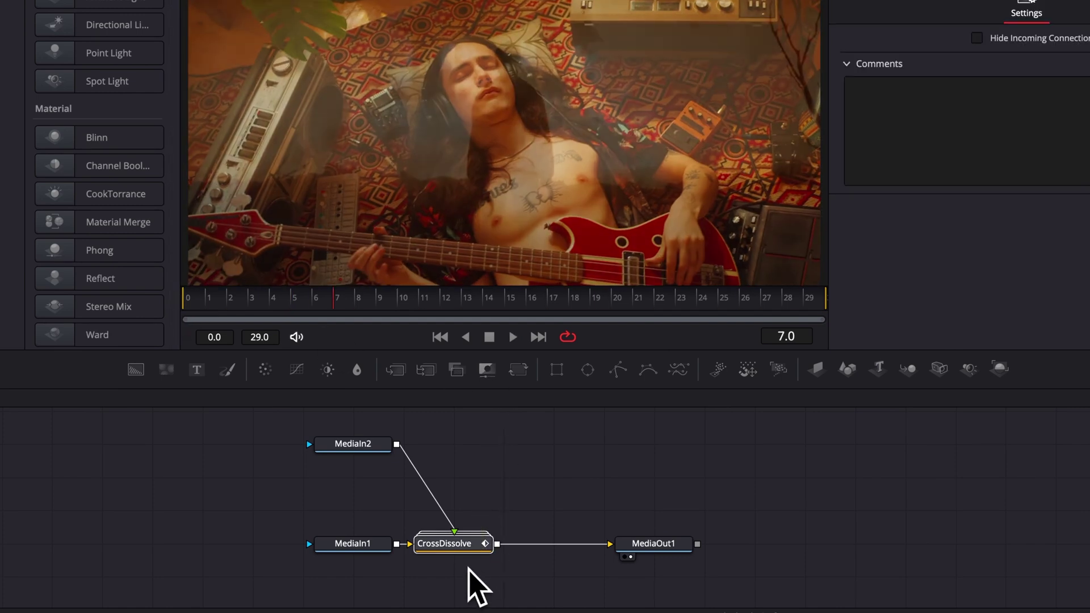
Step: Delete the CrossDissolve node and search the Fusion effect templates for 'pap'
key(Delete)
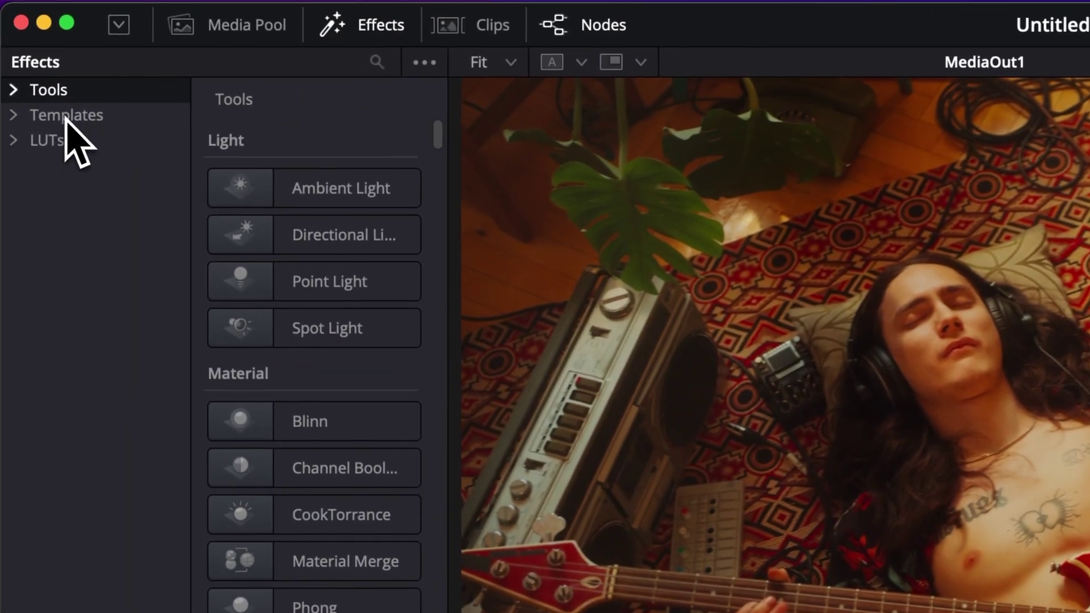
click(66, 116)
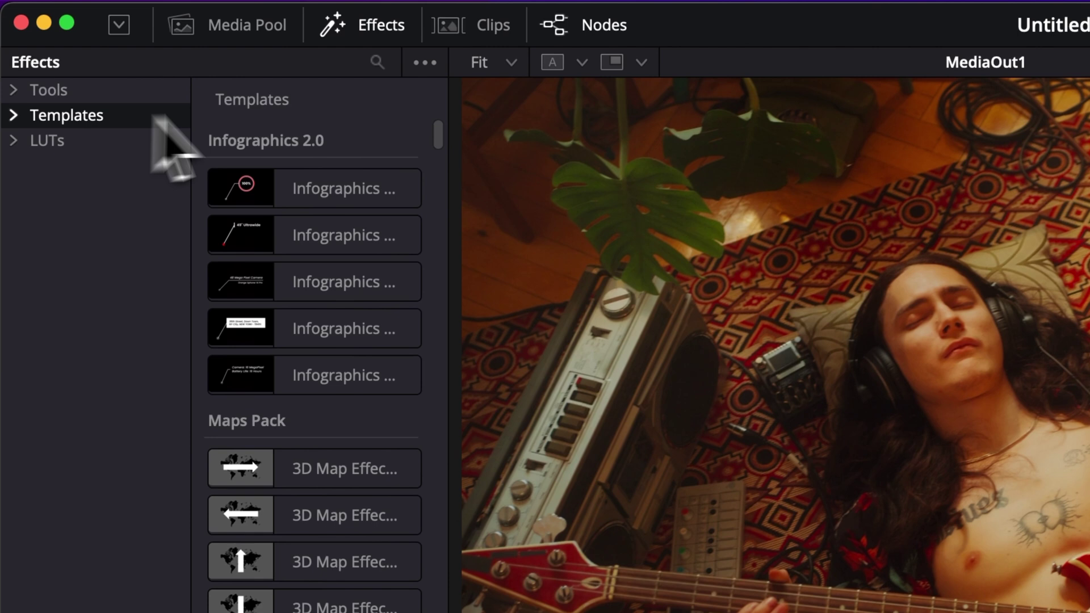
click(376, 60)
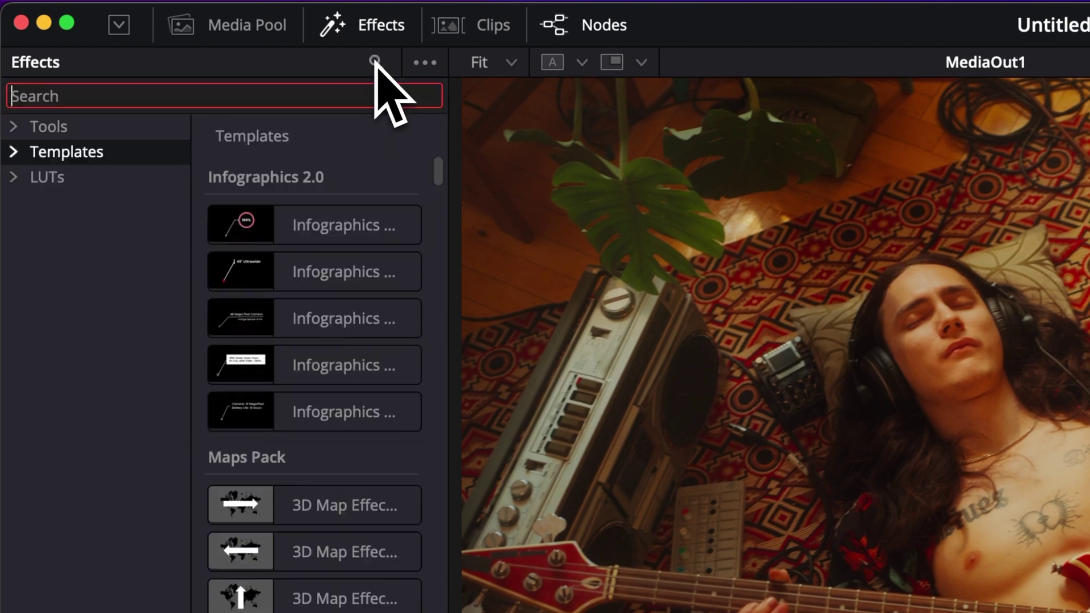
text(pap)
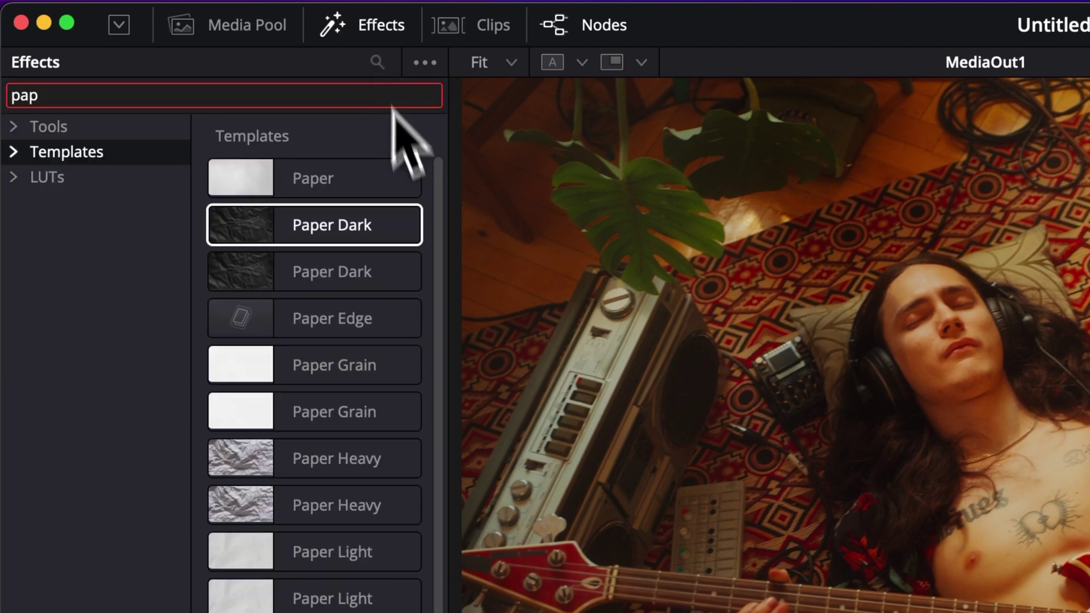
Step: Add Paper Edge after MediaIn2 and drop its output onto the MediaIn1–MediaOut1 link as a Merge
drag(258, 329, 609, 612)
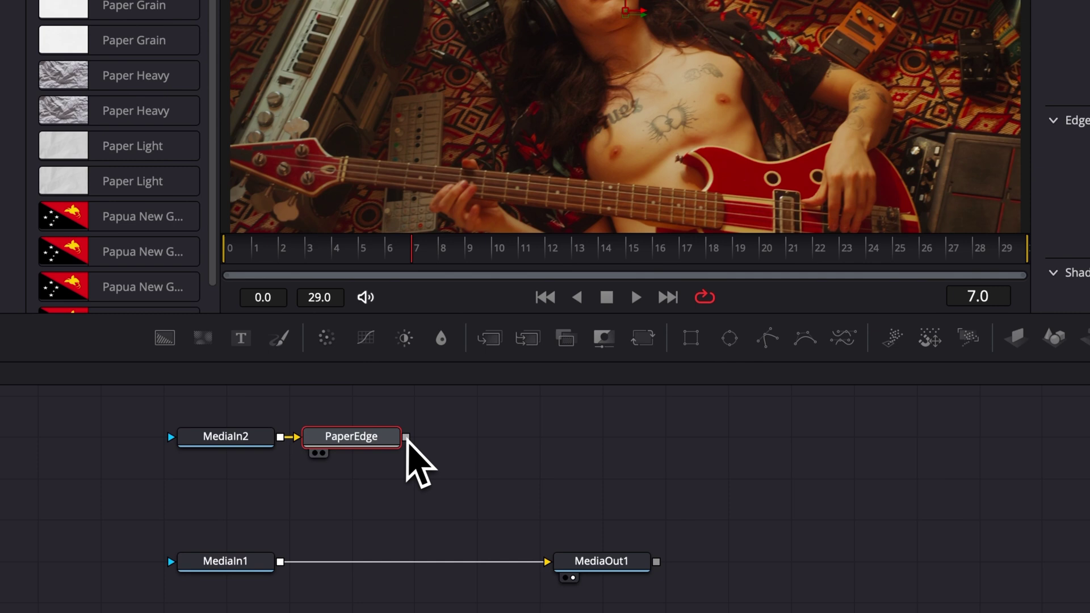
drag(406, 438, 284, 575)
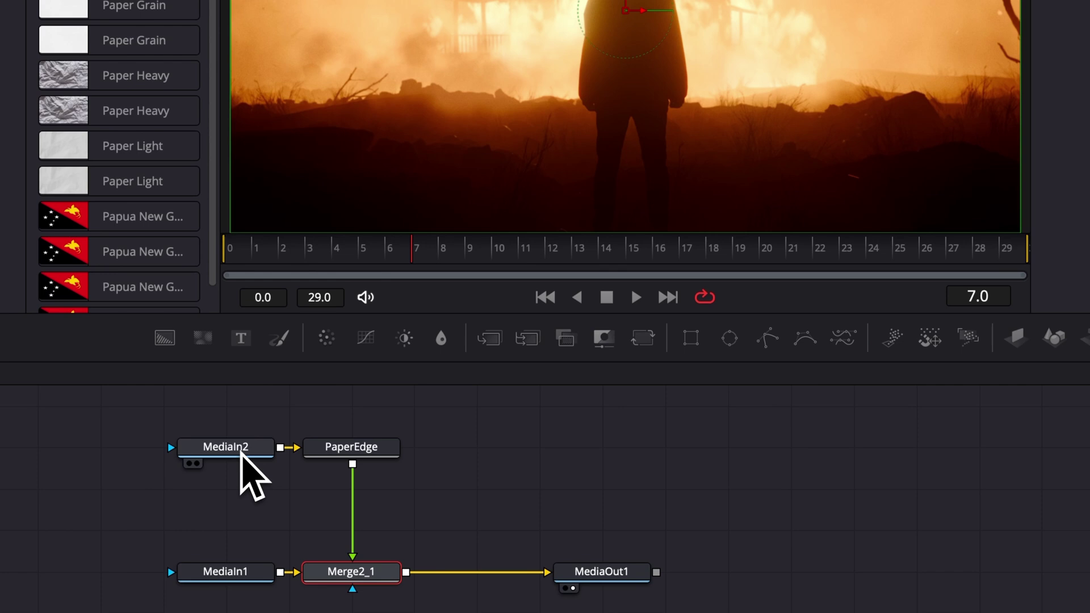
click(242, 449)
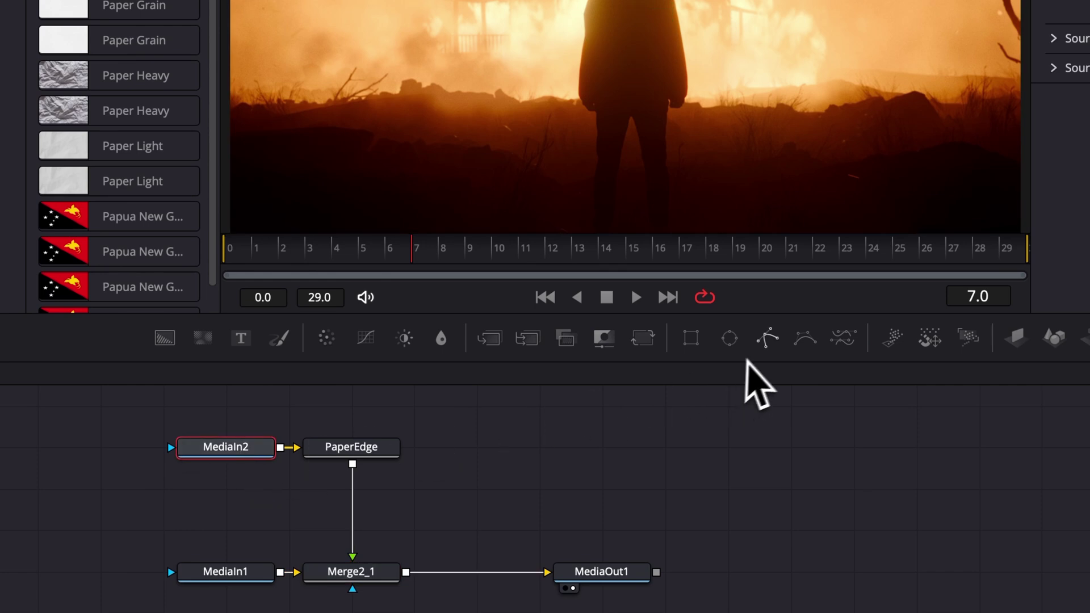
Step: Add a Polygon mask to MediaIn2 and draw a closed small triangle on the guitarist's chest
click(767, 343)
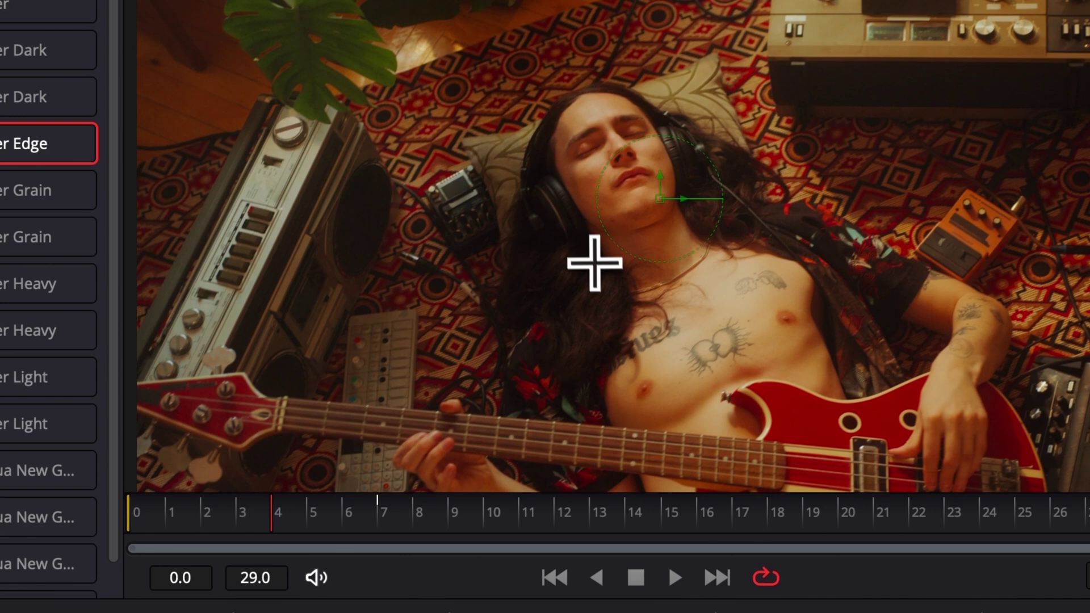
click(585, 240)
click(556, 290)
click(541, 316)
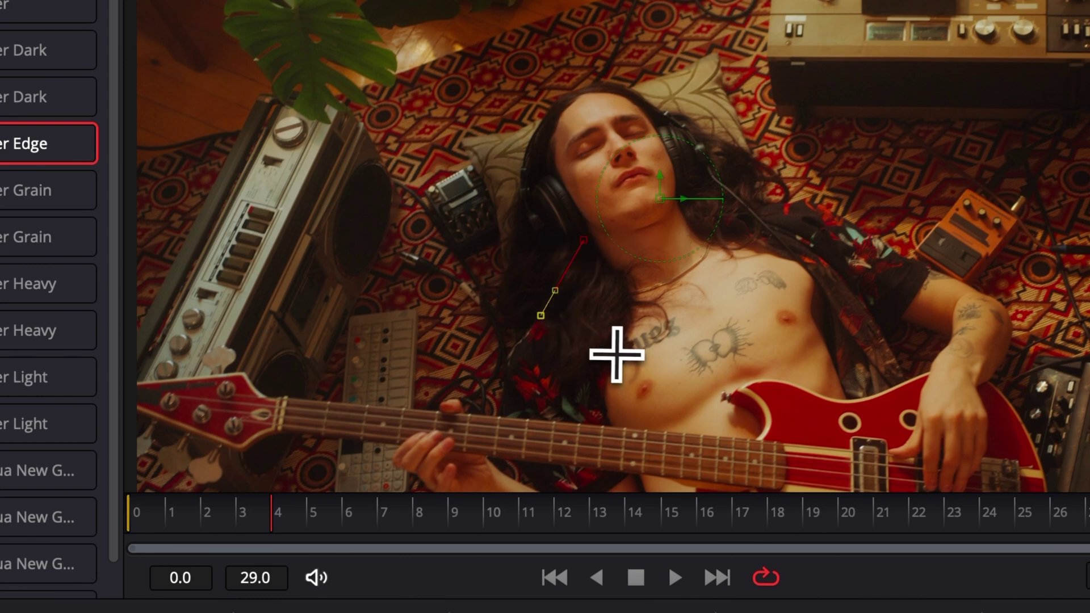
click(632, 359)
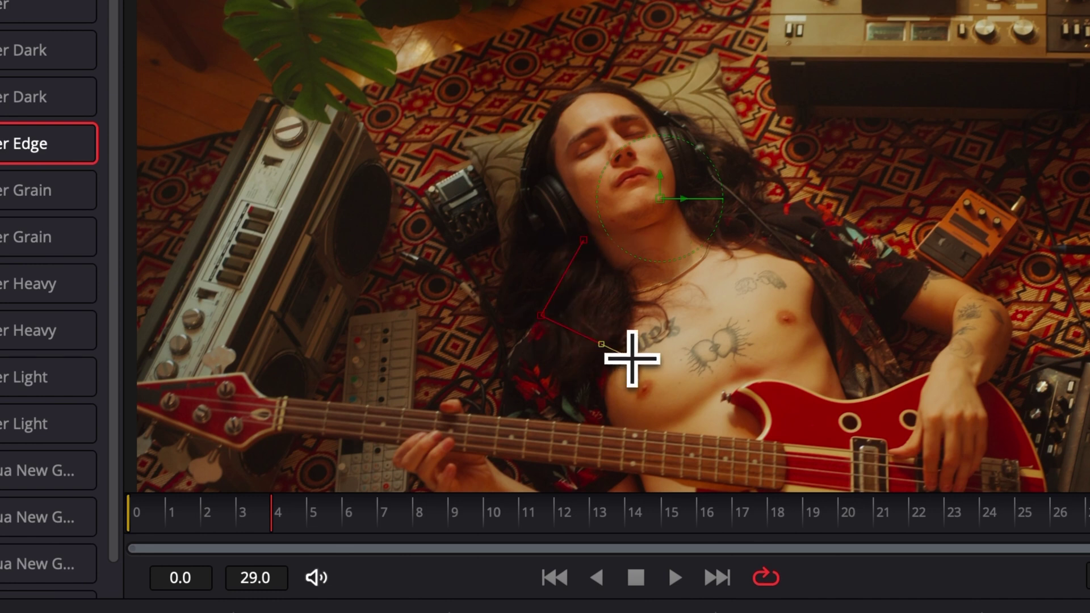
click(584, 242)
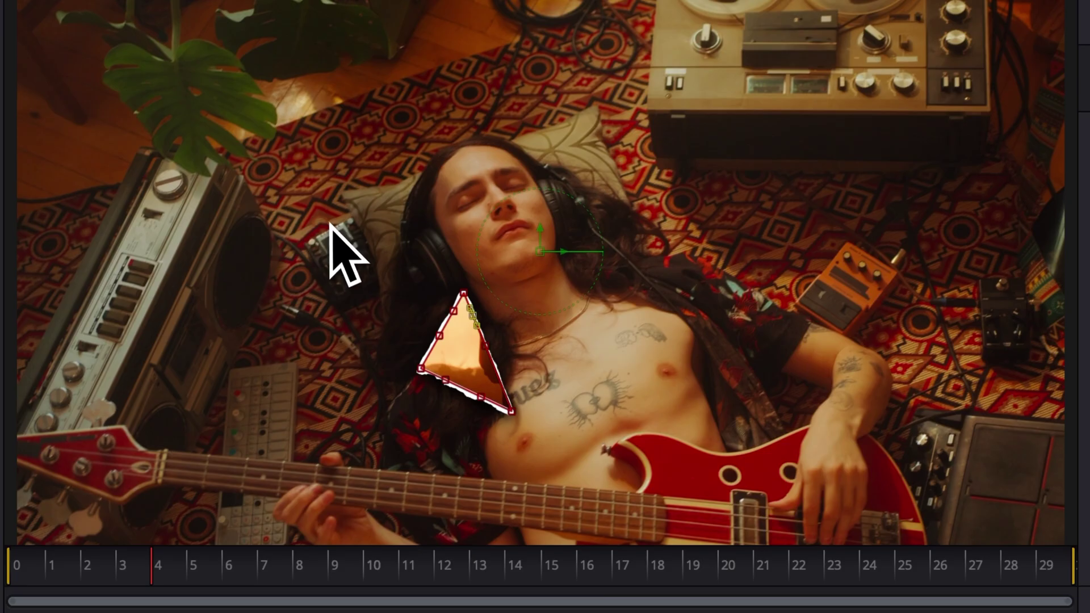
Step: Select all the triangle's points and choose Publish Points from the viewer's Publish menu
drag(329, 221, 693, 540)
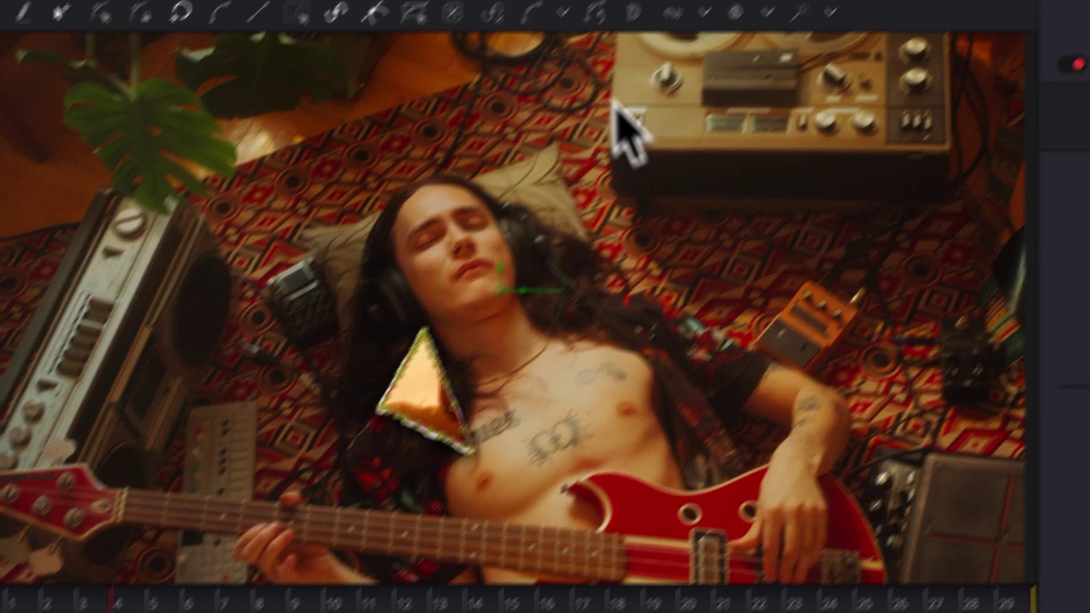
click(477, 95)
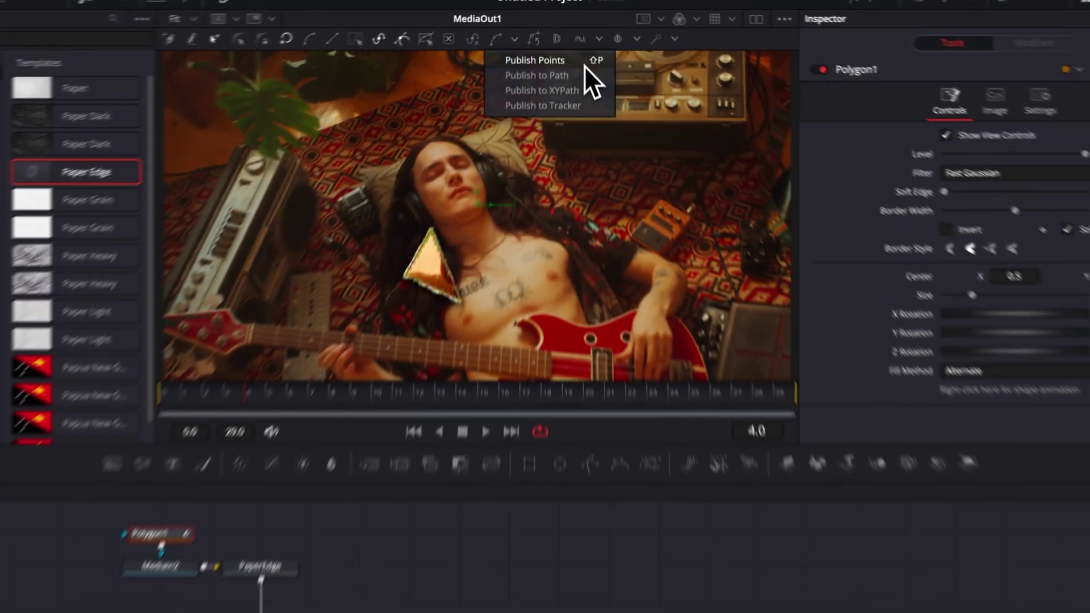
click(584, 64)
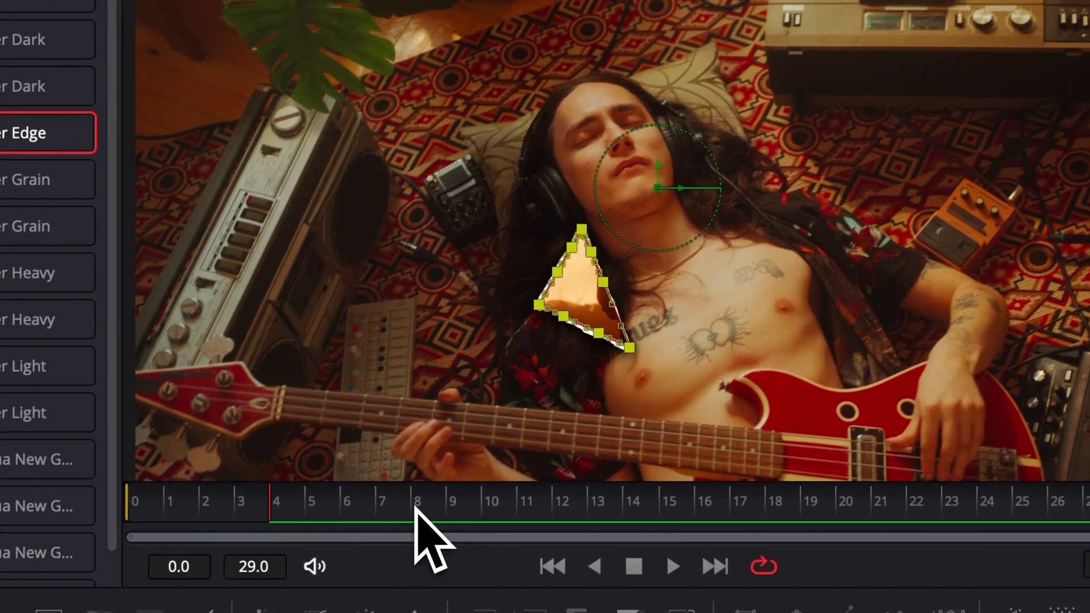
Step: At frame 8, pull the mask's right points outward and raise its top point toward the face
click(185, 388)
click(494, 179)
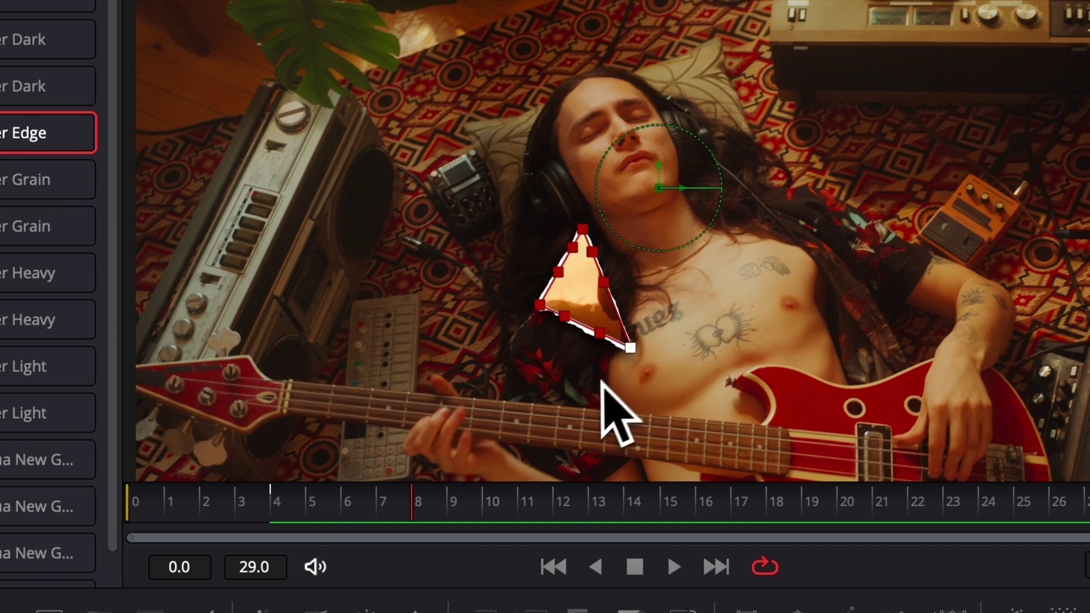
drag(631, 348, 699, 367)
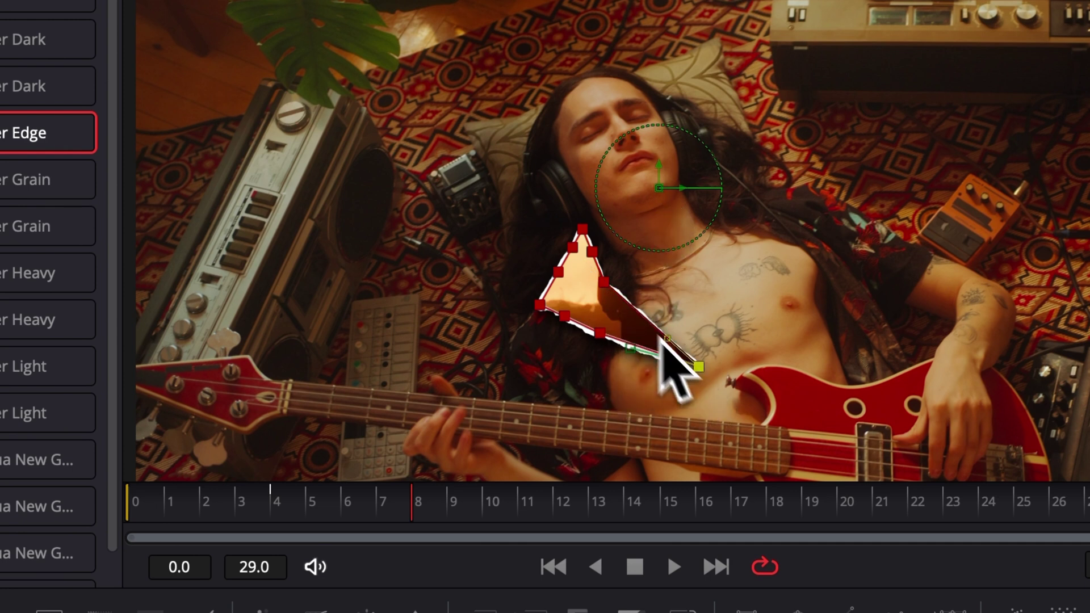
drag(615, 290, 747, 295)
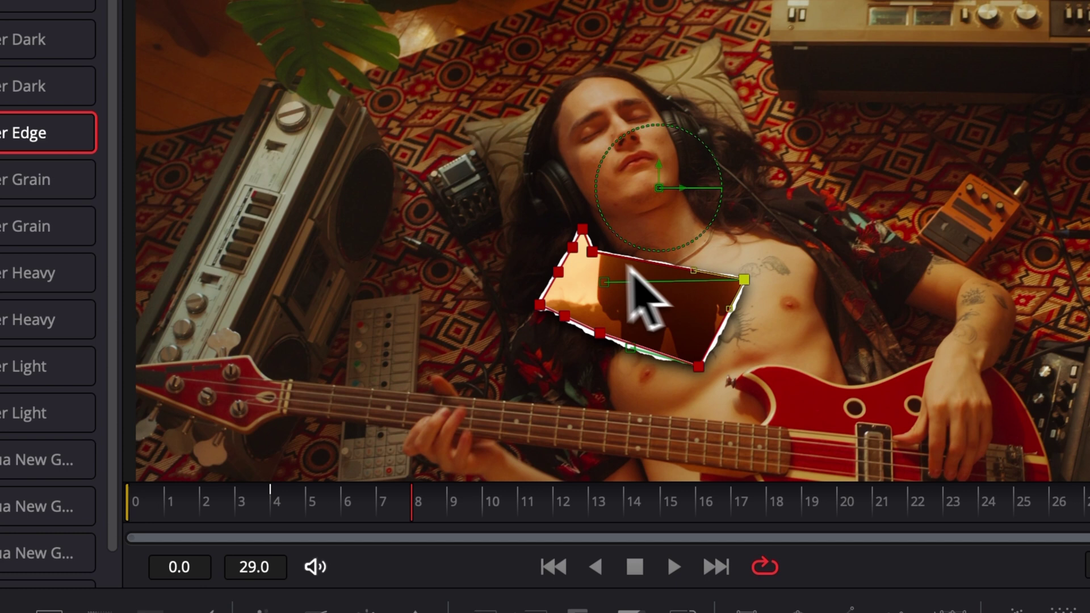
click(593, 254)
drag(593, 255, 575, 173)
Step: Widen the mask's left side and pull its lower points down onto the guitar
drag(572, 248, 528, 216)
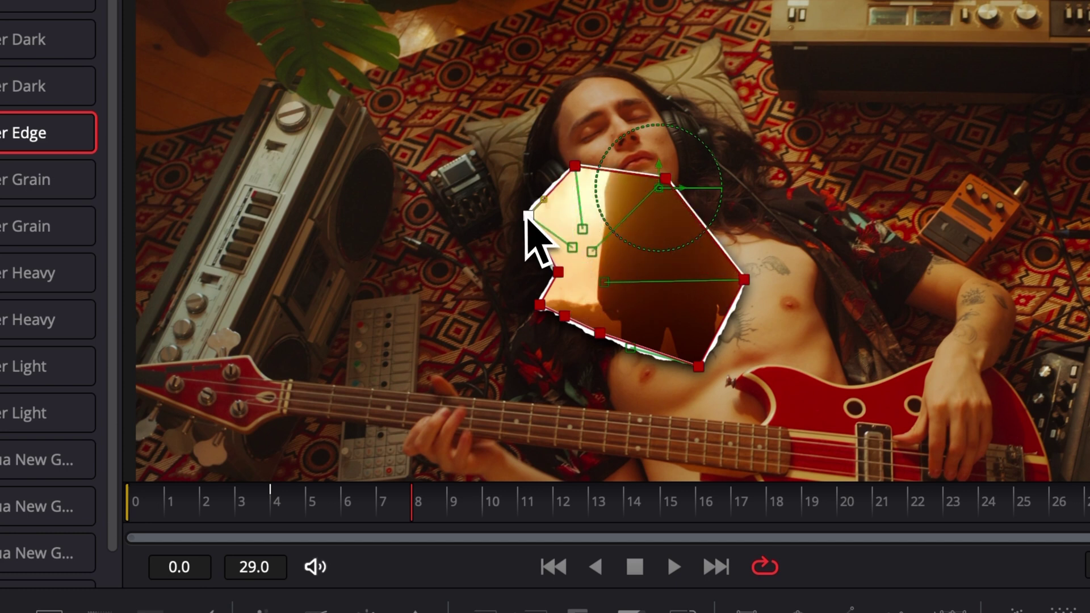
drag(558, 275, 472, 280)
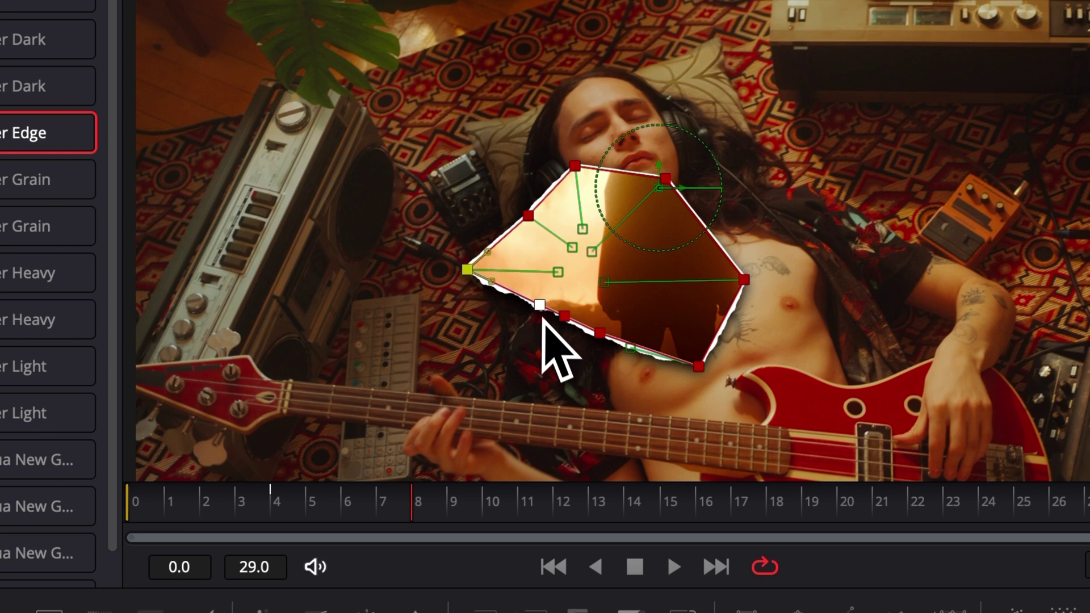
drag(546, 317, 520, 365)
drag(564, 316, 565, 383)
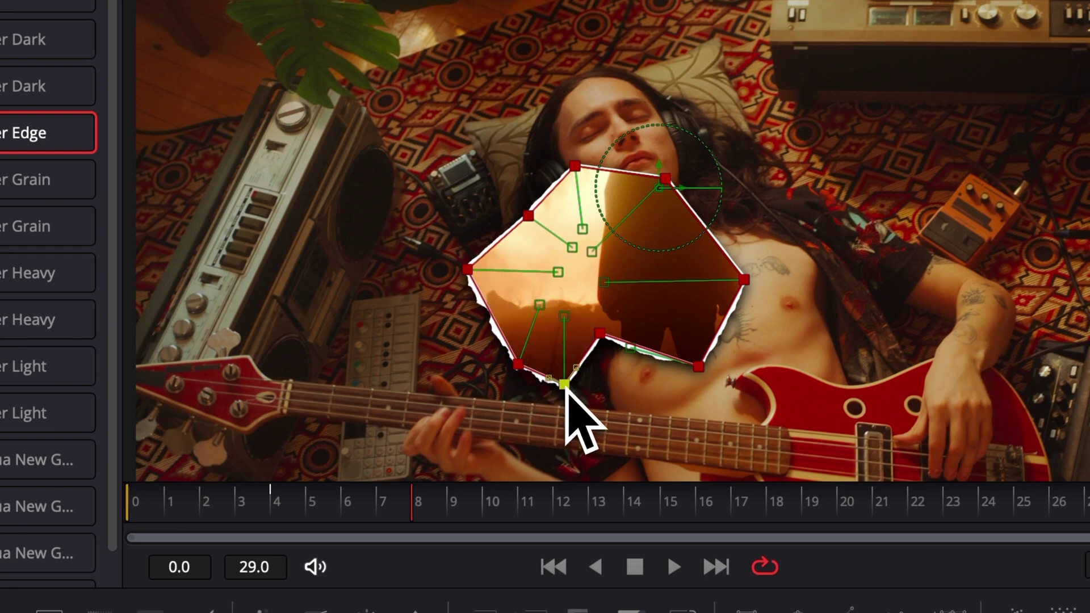
drag(599, 333, 618, 458)
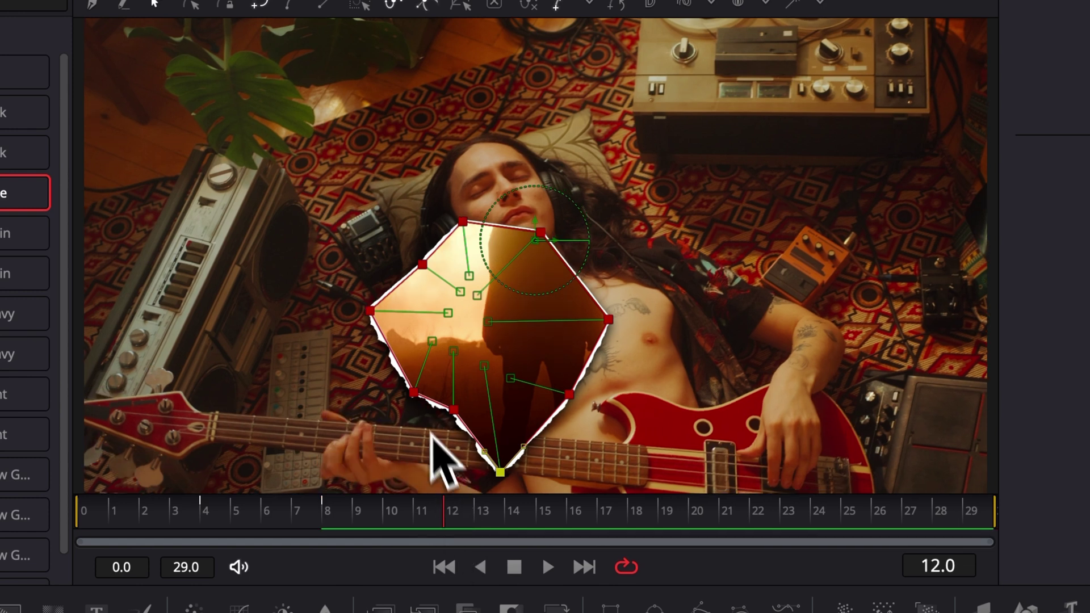
Step: At frame 12, drag the lower, right, top and left mask points out toward the frame edges
drag(413, 393, 296, 395)
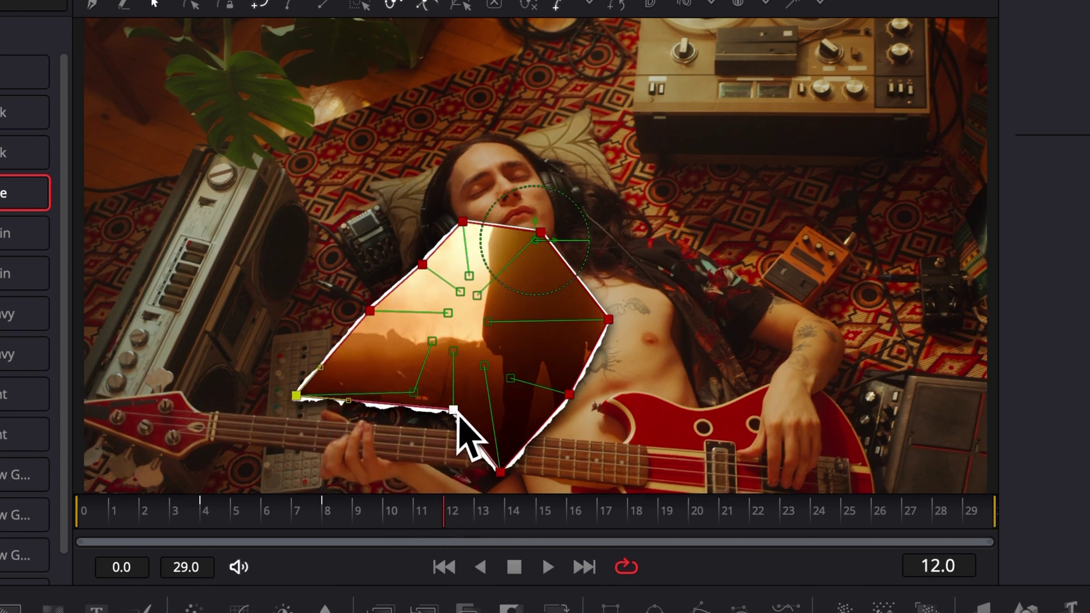
drag(454, 410, 345, 456)
drag(570, 394, 785, 435)
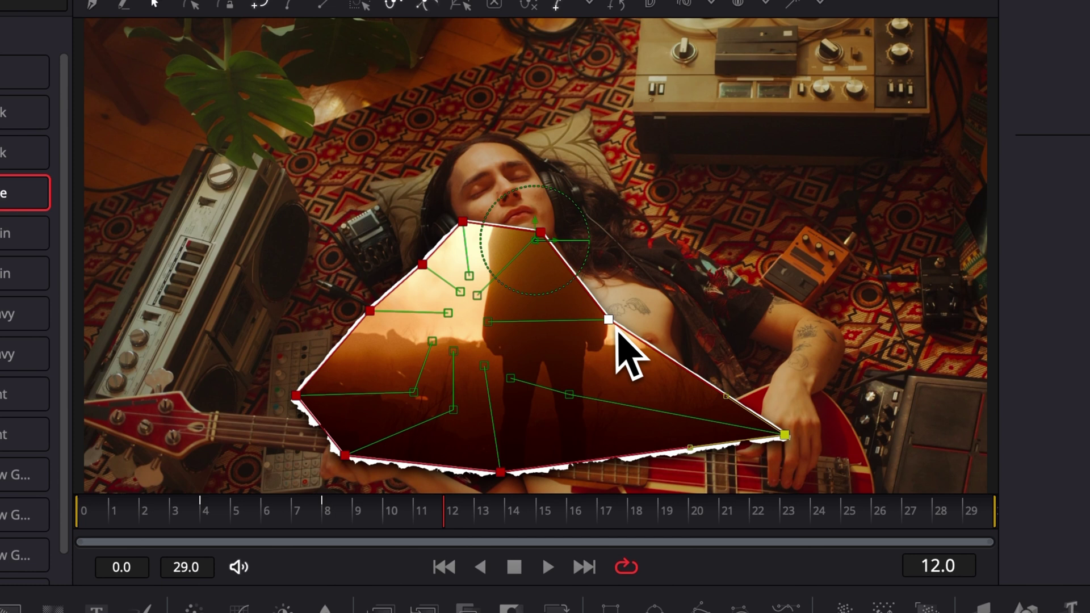
drag(609, 319, 902, 216)
drag(541, 233, 543, 100)
drag(463, 221, 380, 92)
drag(422, 264, 258, 155)
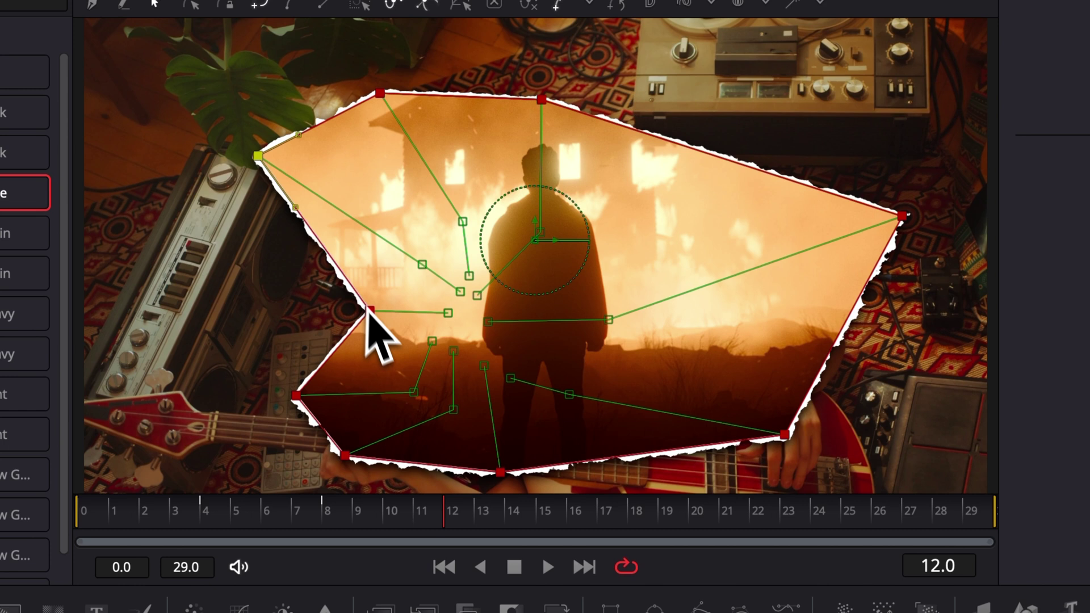
drag(370, 311, 173, 253)
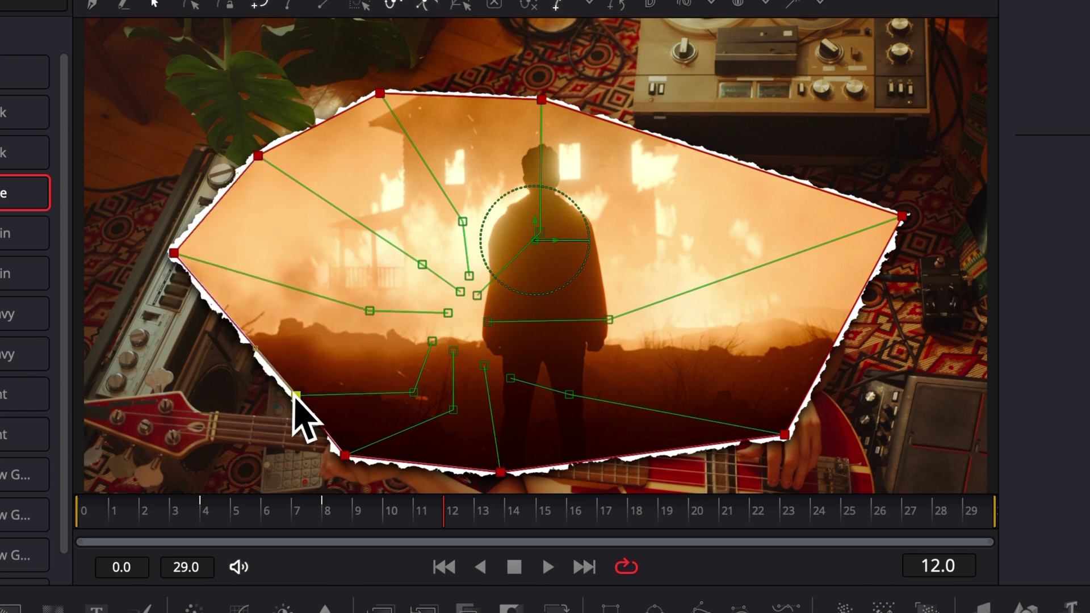
drag(296, 394, 218, 399)
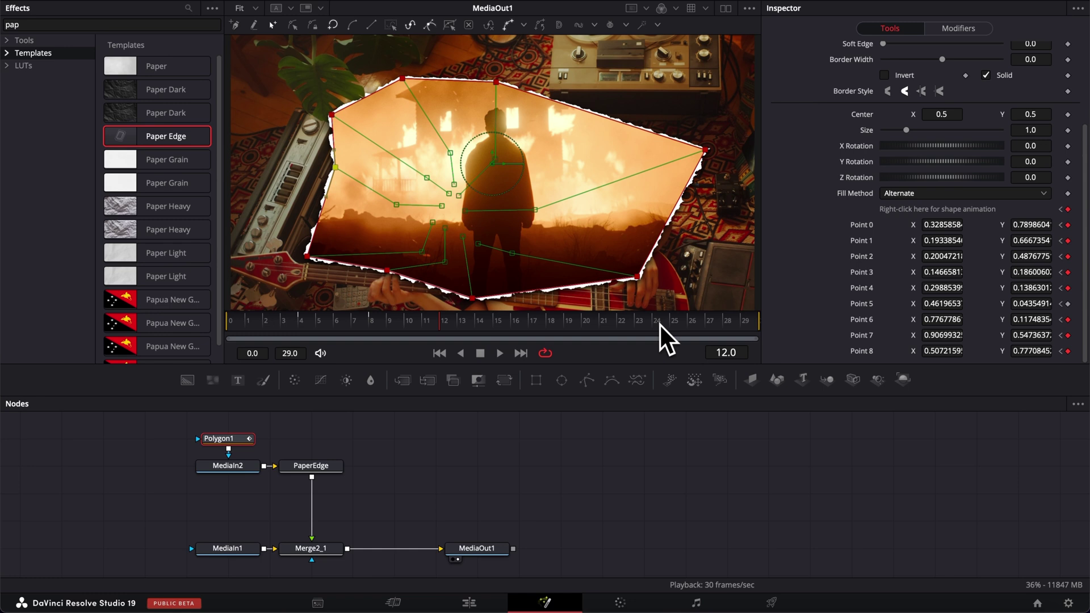
Step: Play the animated mask, then select MediaOut1 and replay the final output
click(500, 353)
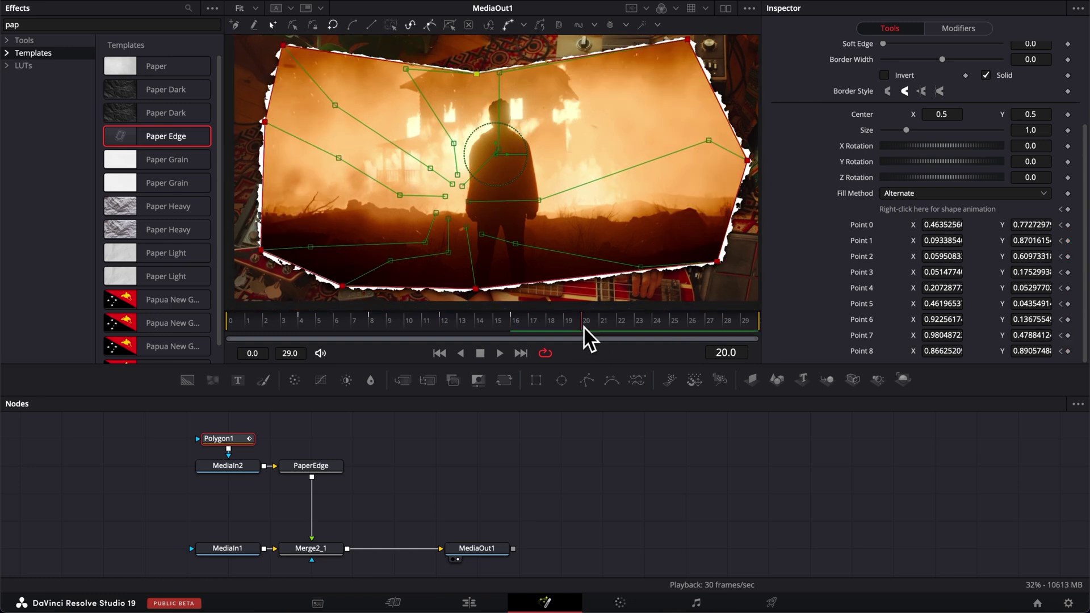
click(469, 546)
key(space)
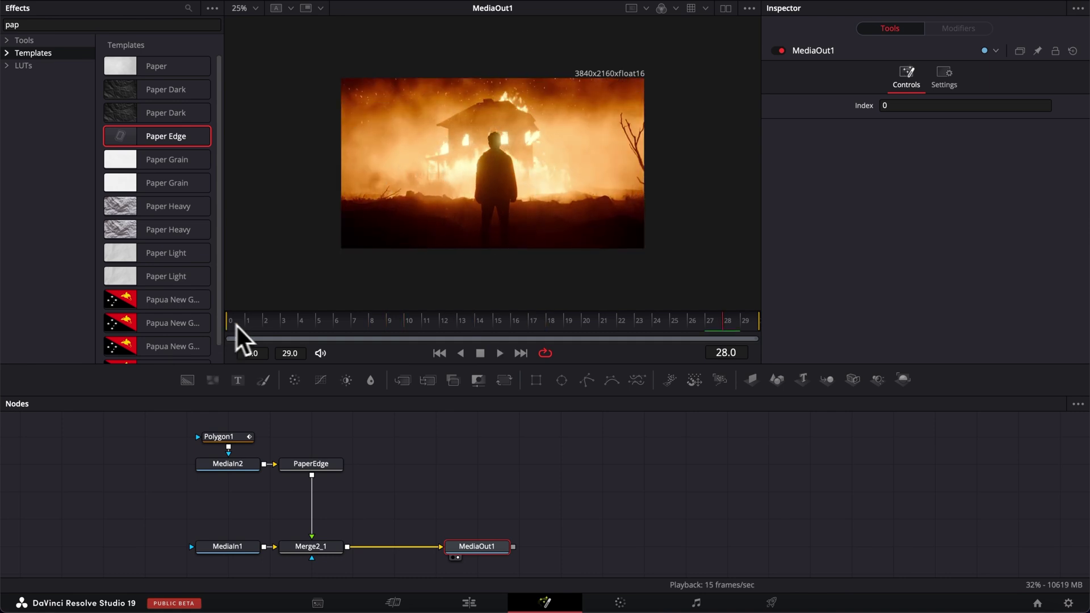
Step: Scrub to frame 13 and set the viewer zoom to 50%
drag(229, 328, 459, 335)
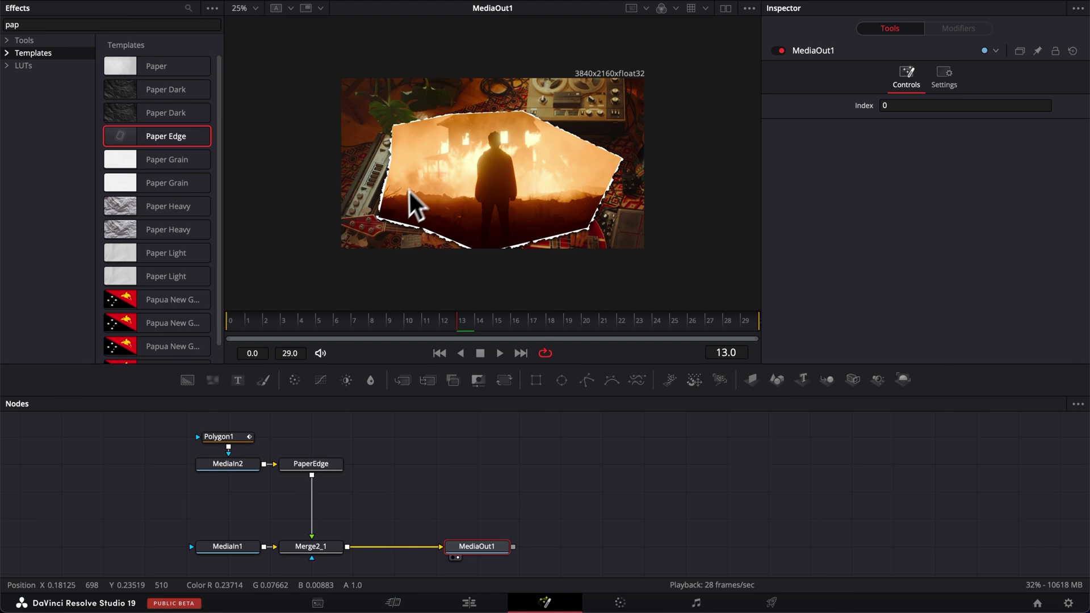
click(239, 8)
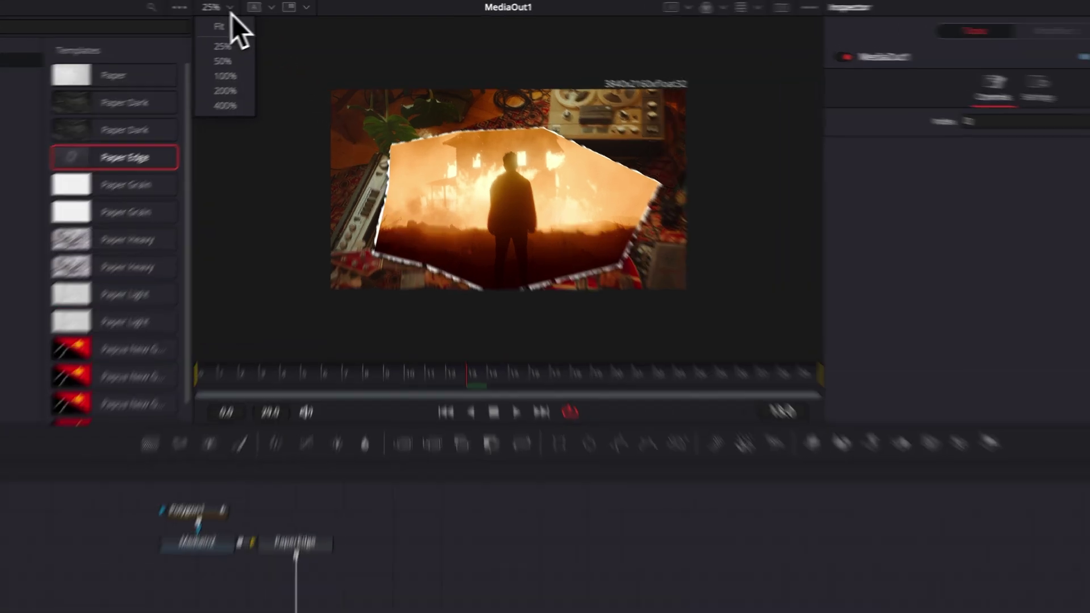
click(251, 54)
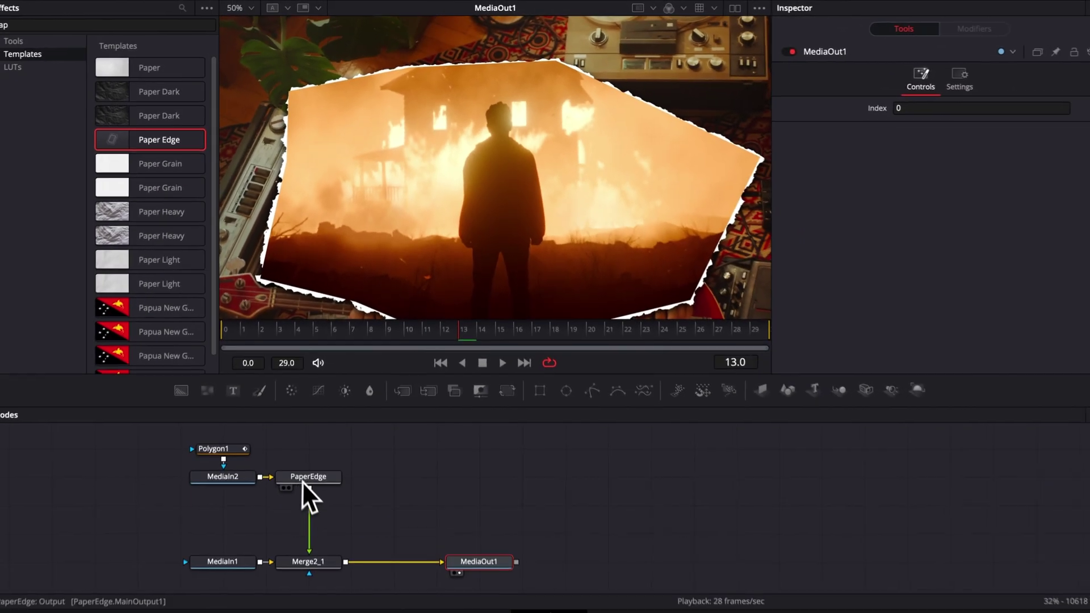
Step: Give PaperEdge border 0.009, Edge Contrast 0.89, Roughness 19.36 and Intensity 0.064, scrubbing to check
click(296, 480)
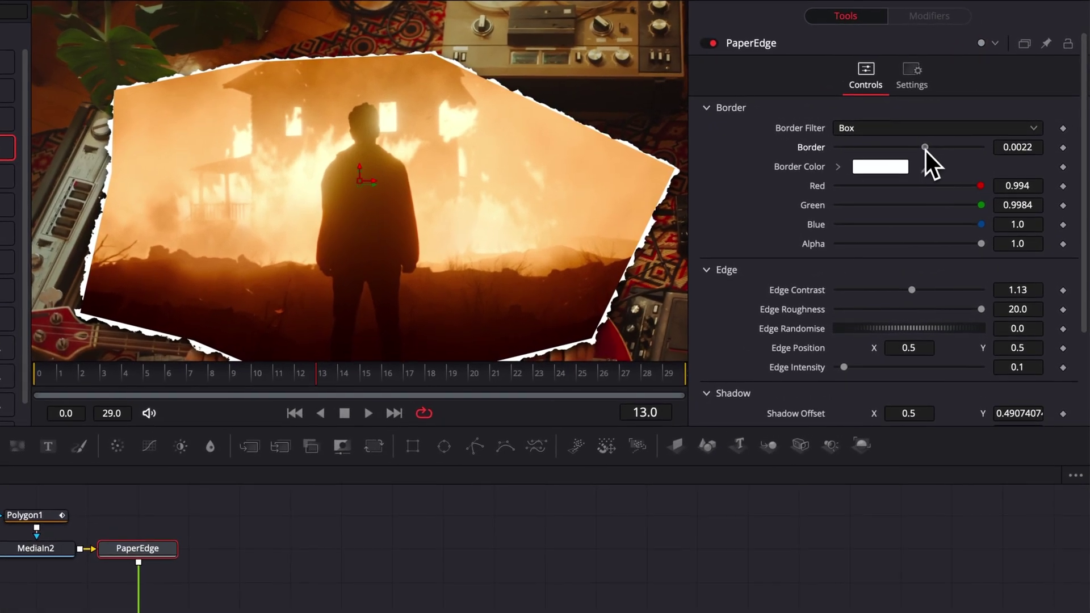
drag(925, 147, 976, 150)
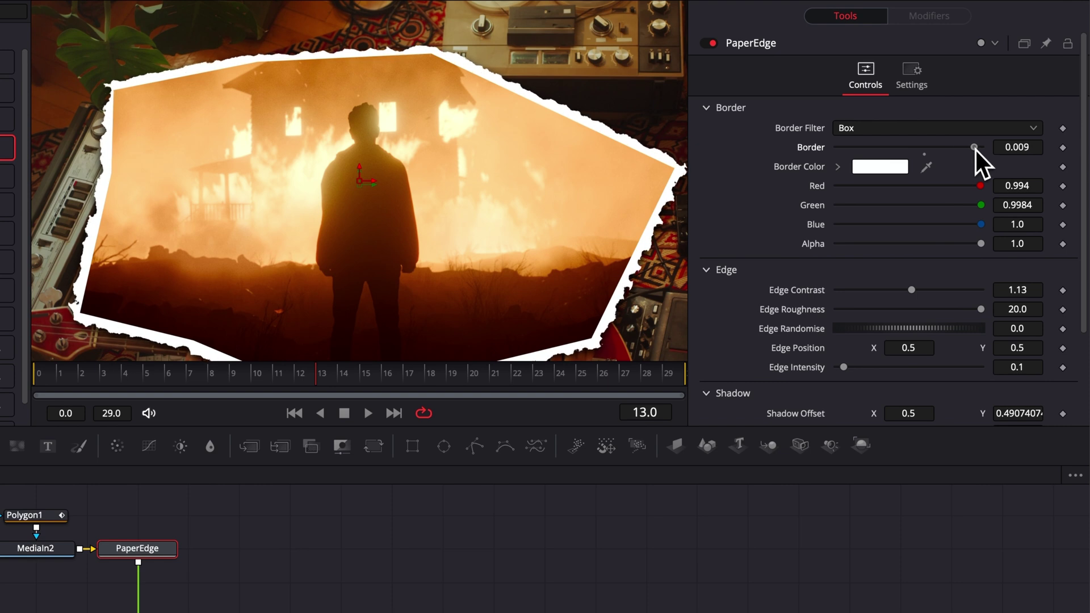
mouse_move(912, 291)
mouse_down()
mouse_move(939, 288)
mouse_move(895, 291)
mouse_move(904, 291)
mouse_up()
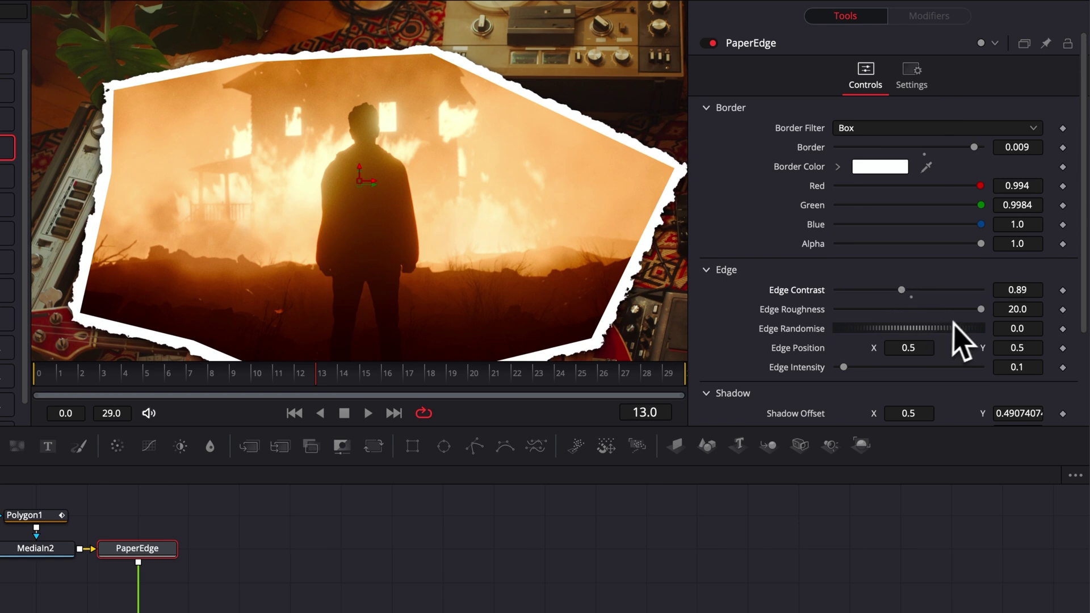
mouse_move(980, 310)
mouse_down()
mouse_move(961, 309)
mouse_move(977, 308)
mouse_up()
mouse_move(847, 368)
mouse_down()
mouse_move(860, 368)
mouse_move(841, 368)
mouse_up()
drag(148, 393, 395, 387)
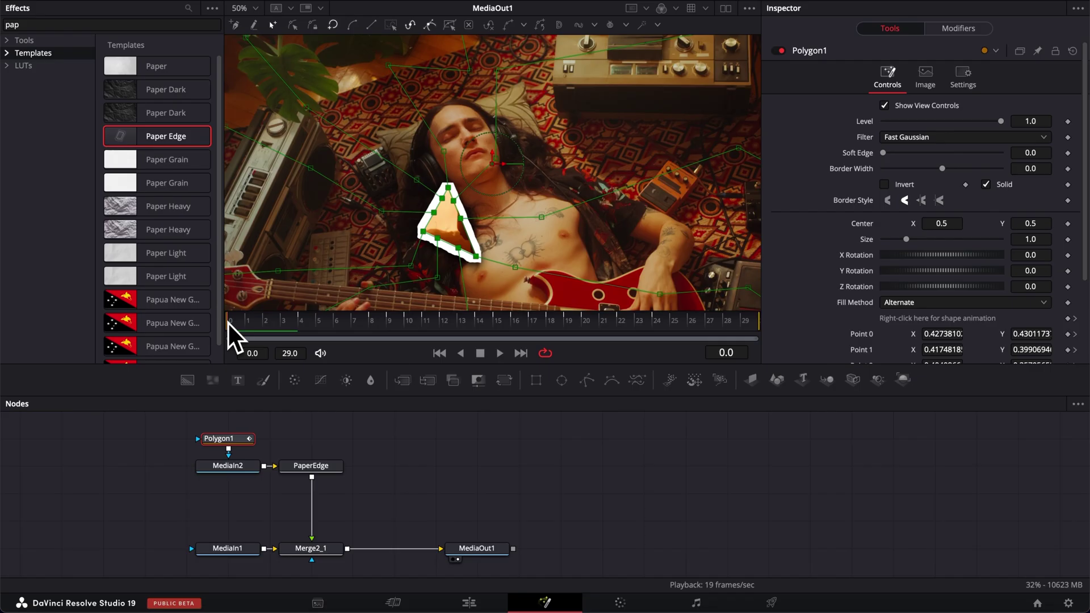
Step: Pull Polygon1's points together at frame 0 into a tiny patch, then play the transition back
drag(228, 322, 300, 331)
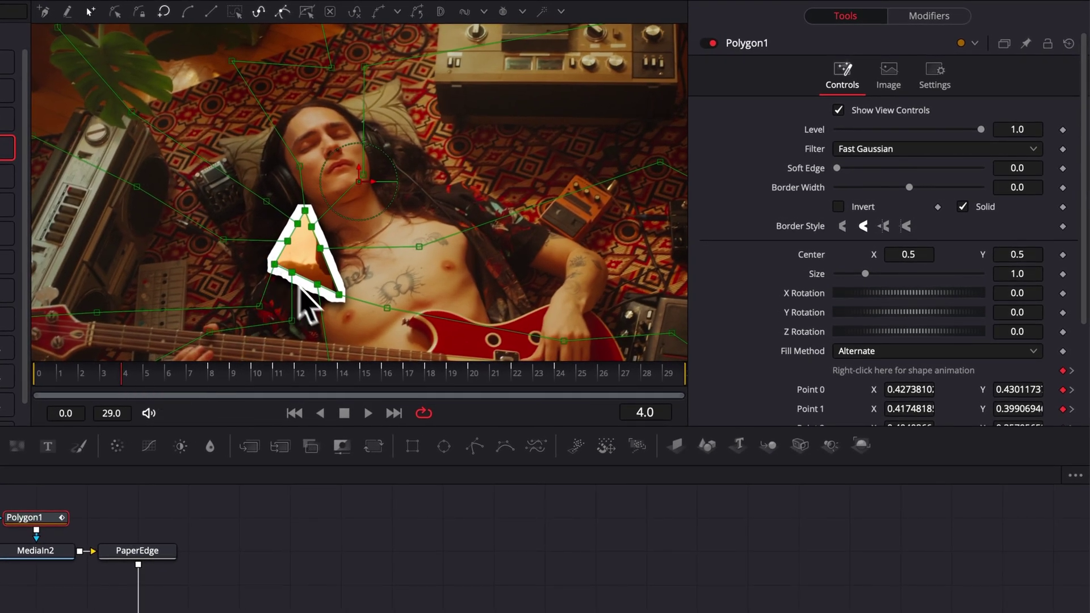
drag(409, 375, 52, 393)
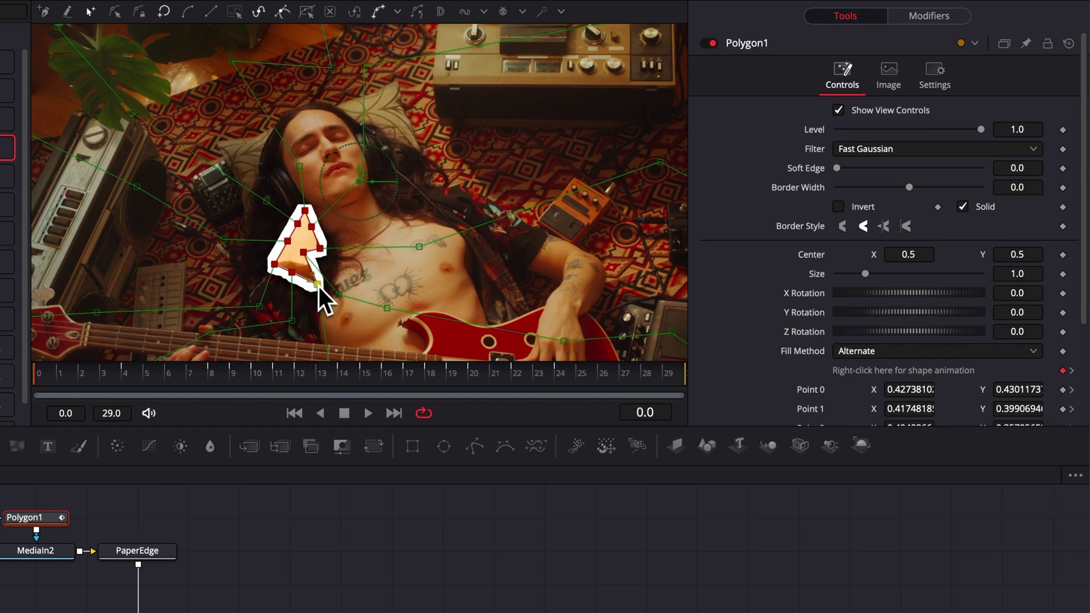
drag(317, 284, 299, 272)
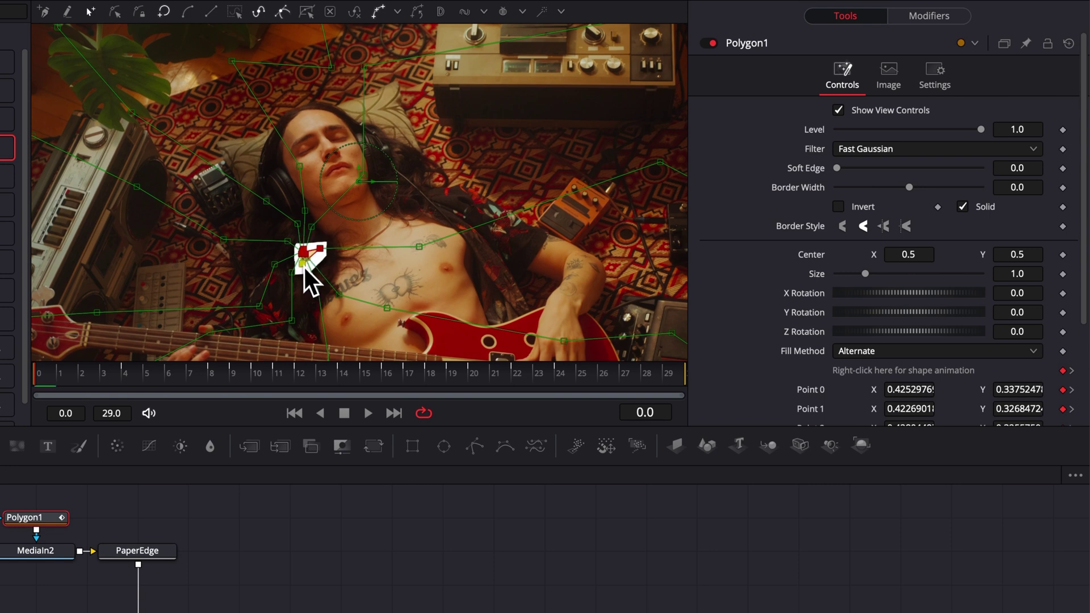
key(ctrl+z)
key(space)
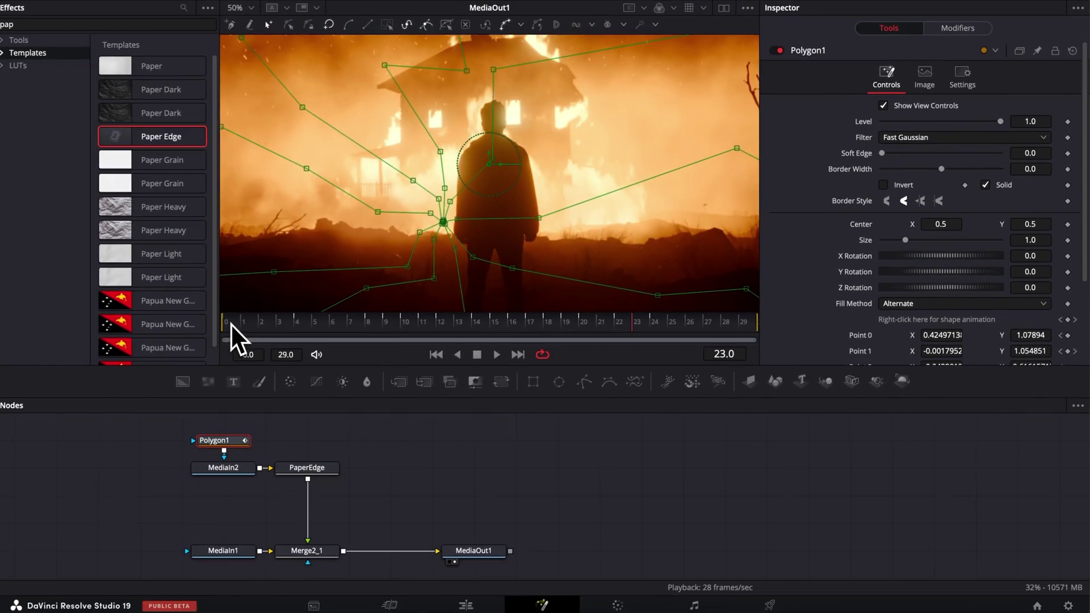
Step: Play the comp from frame 0 on MediaOut1, stop, and bring up the Spline editor
click(233, 321)
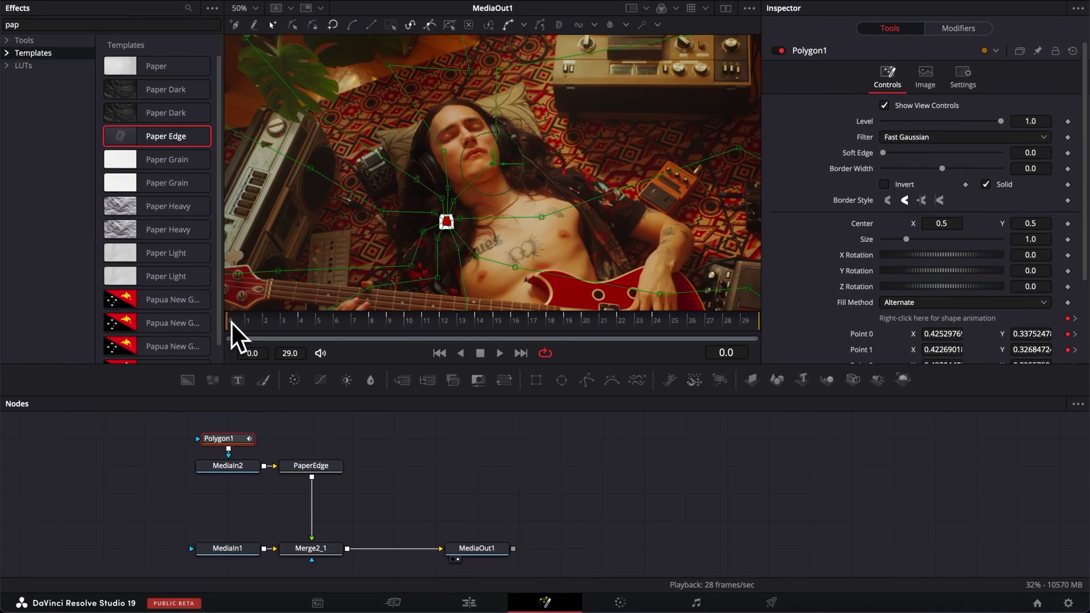
click(478, 549)
key(space)
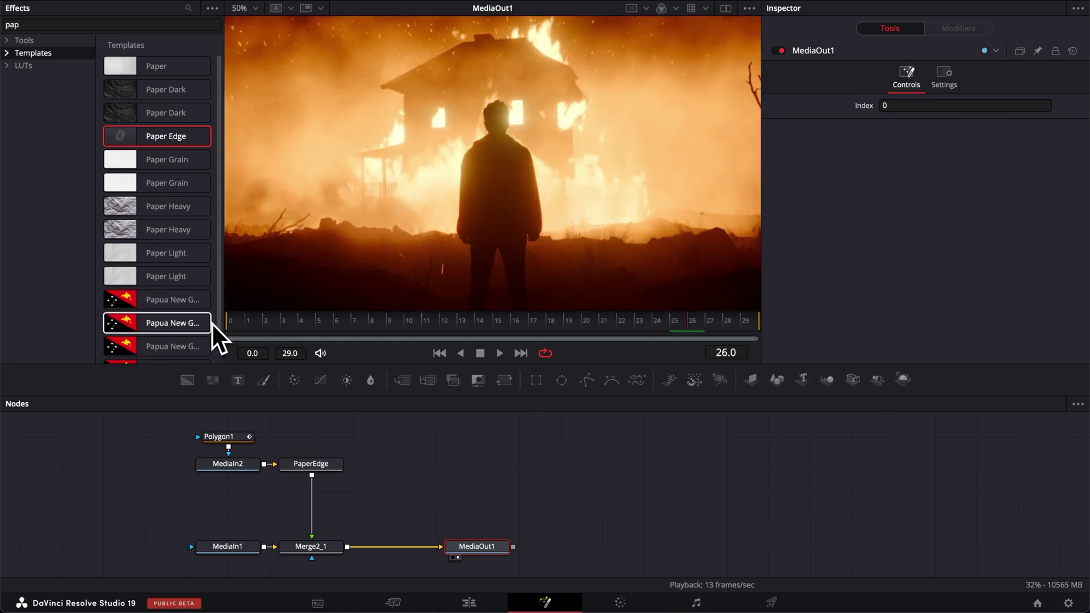
click(236, 329)
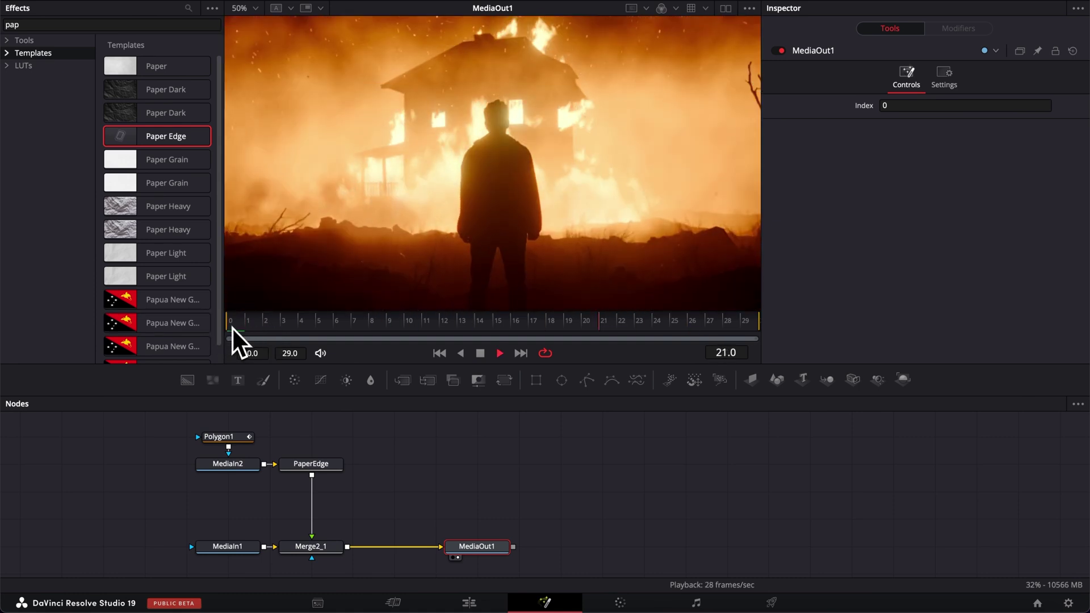
key(space)
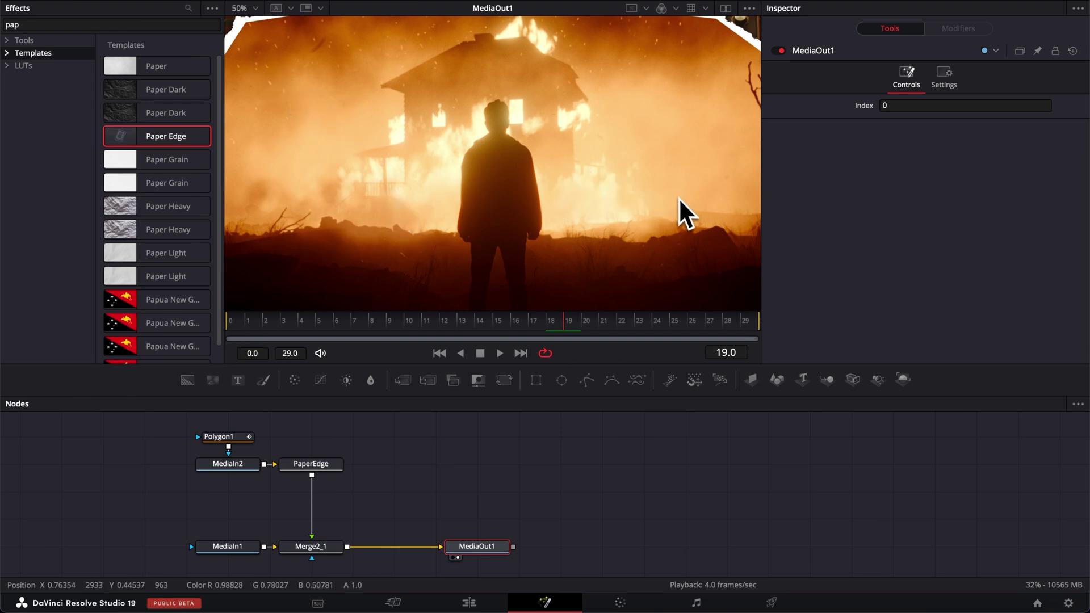
click(811, 0)
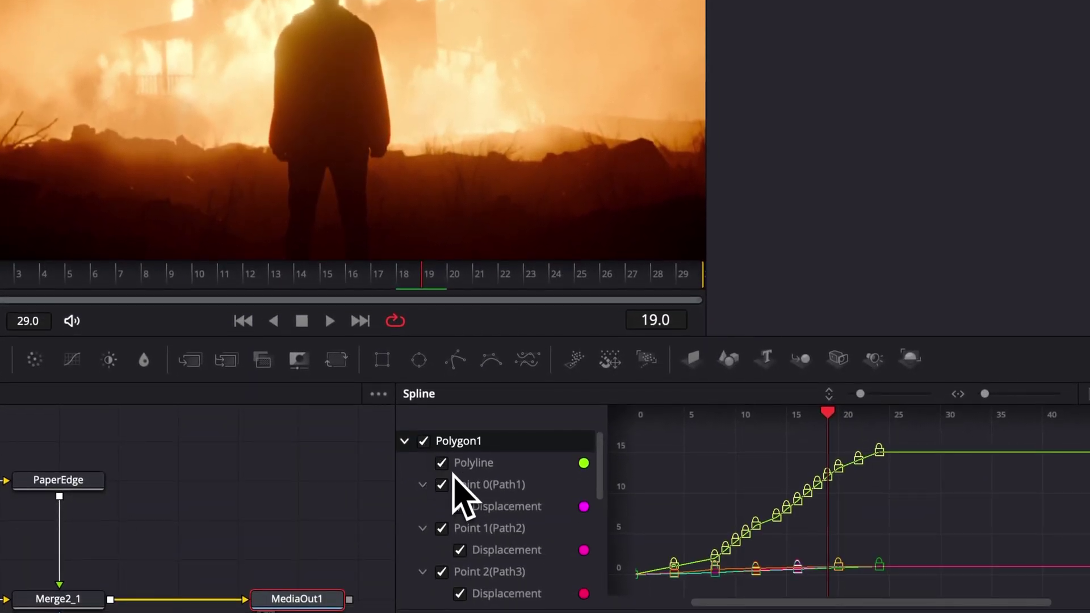
Step: Hide the Polyline curve, zoom to fit, and set all displacement keyframes to Step In
click(442, 464)
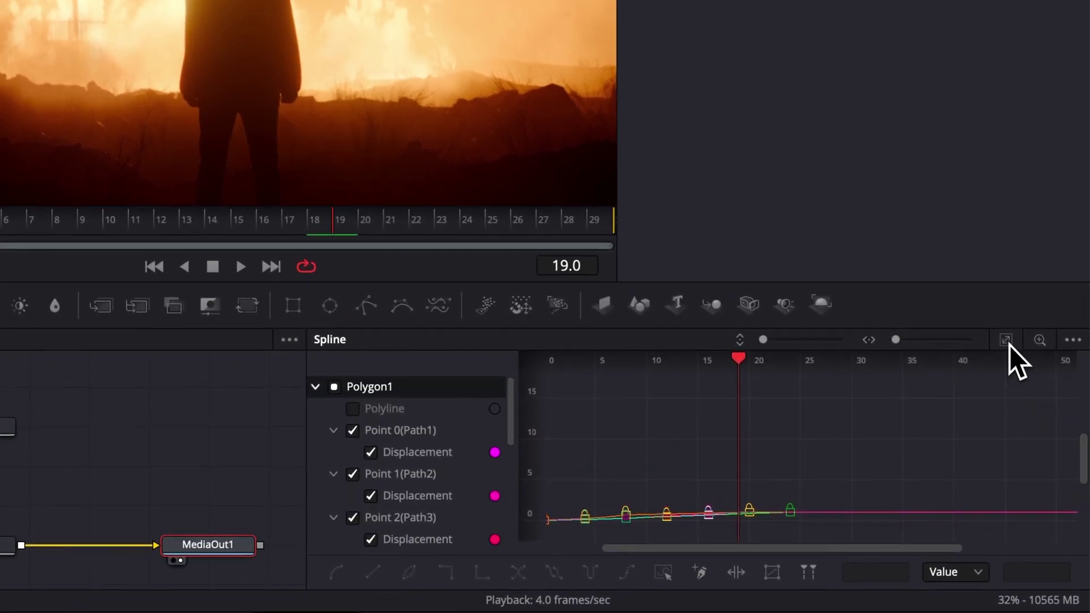
click(1089, 393)
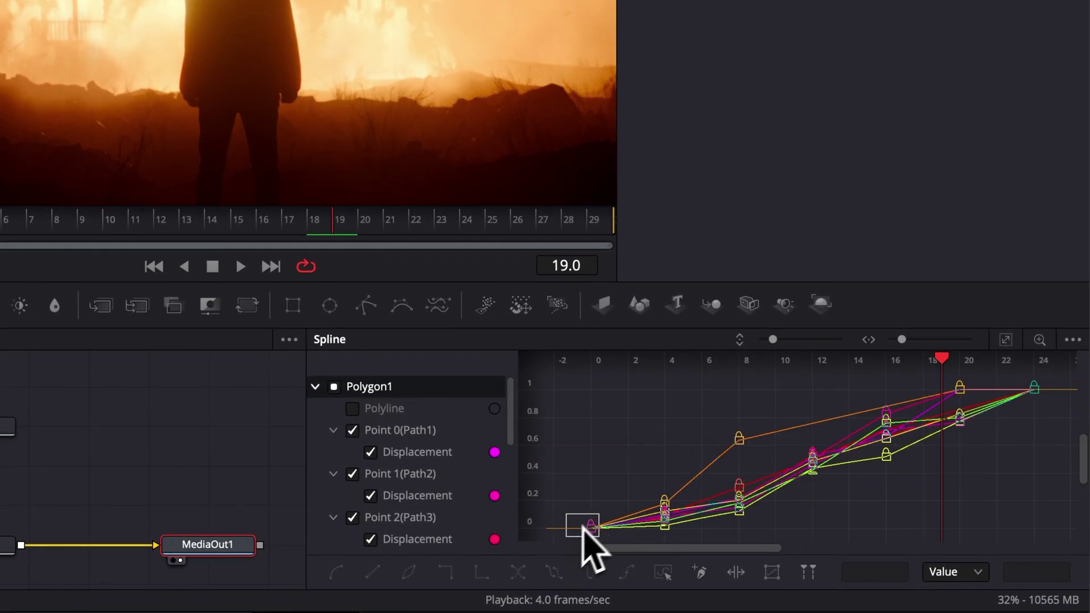
drag(582, 528, 1075, 390)
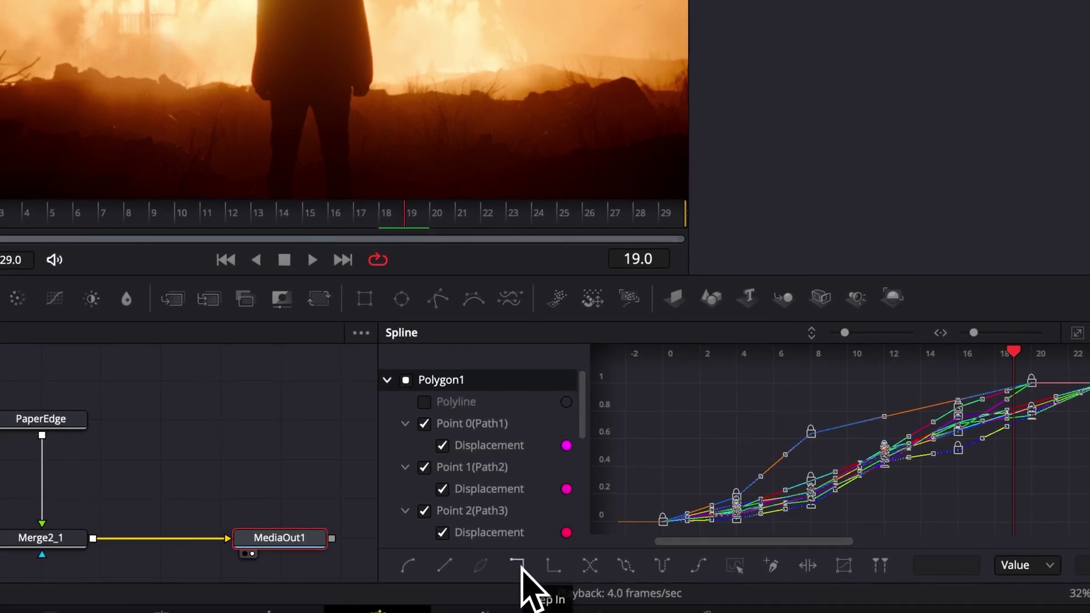
click(518, 565)
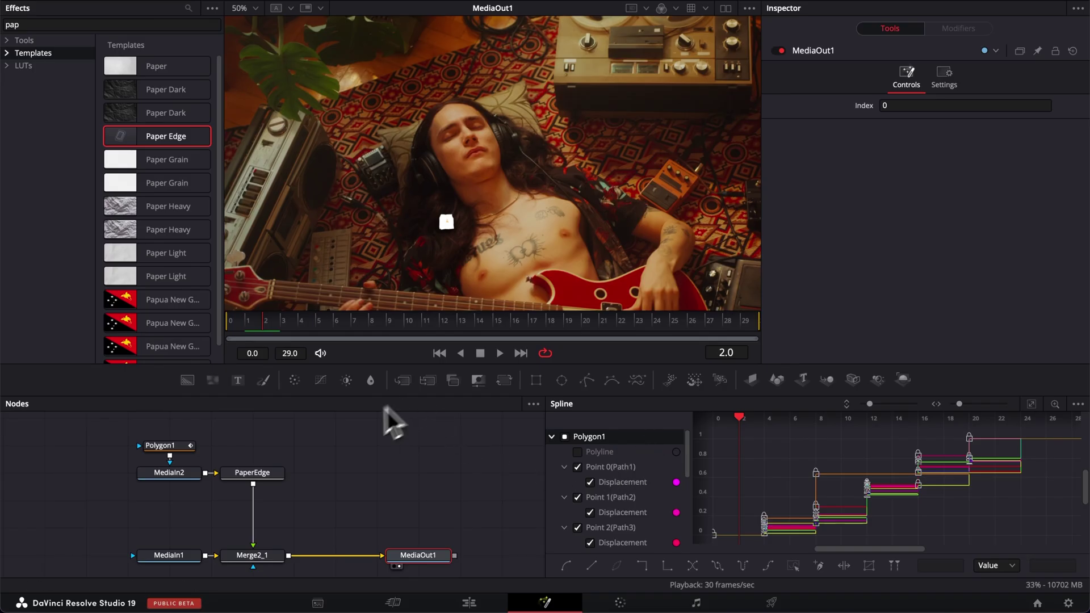
Step: Add the Crumpled Paper clip from Downloads and a new Merge node after PaperEdge
click(830, 599)
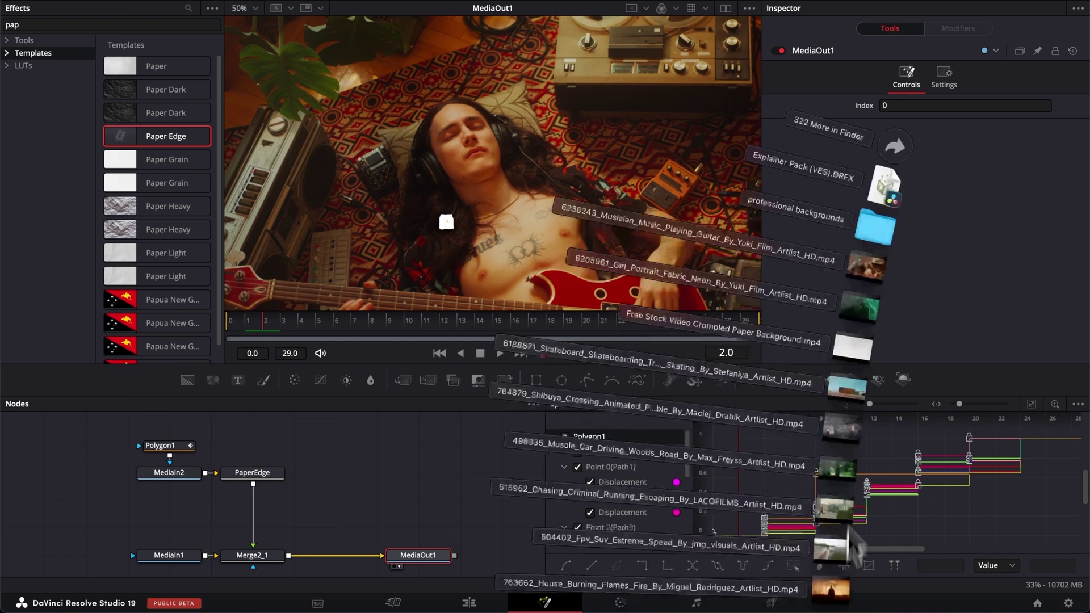
drag(863, 339, 464, 471)
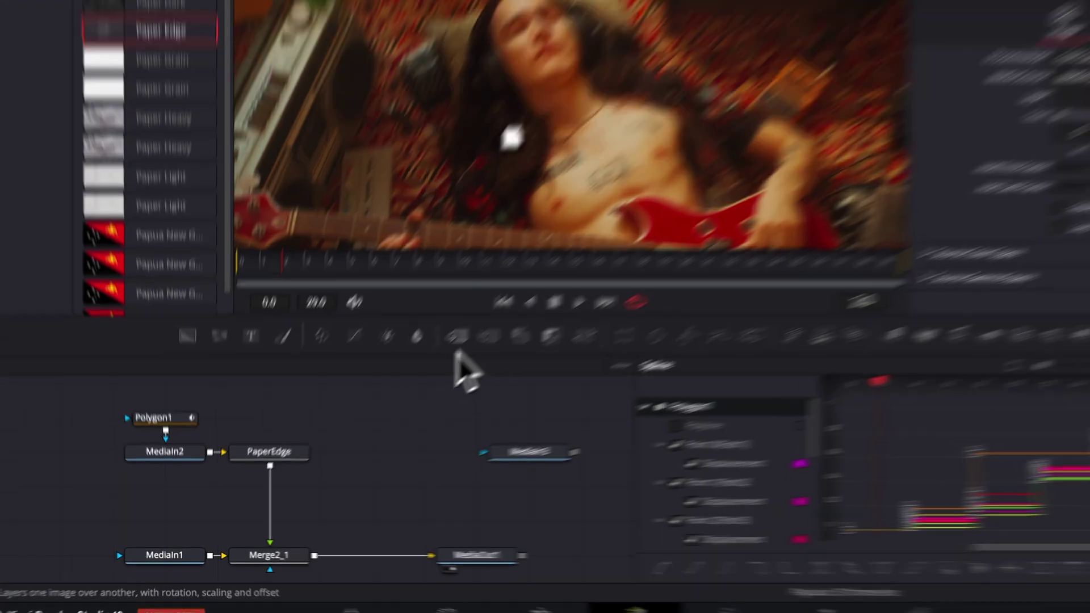
drag(452, 380, 331, 481)
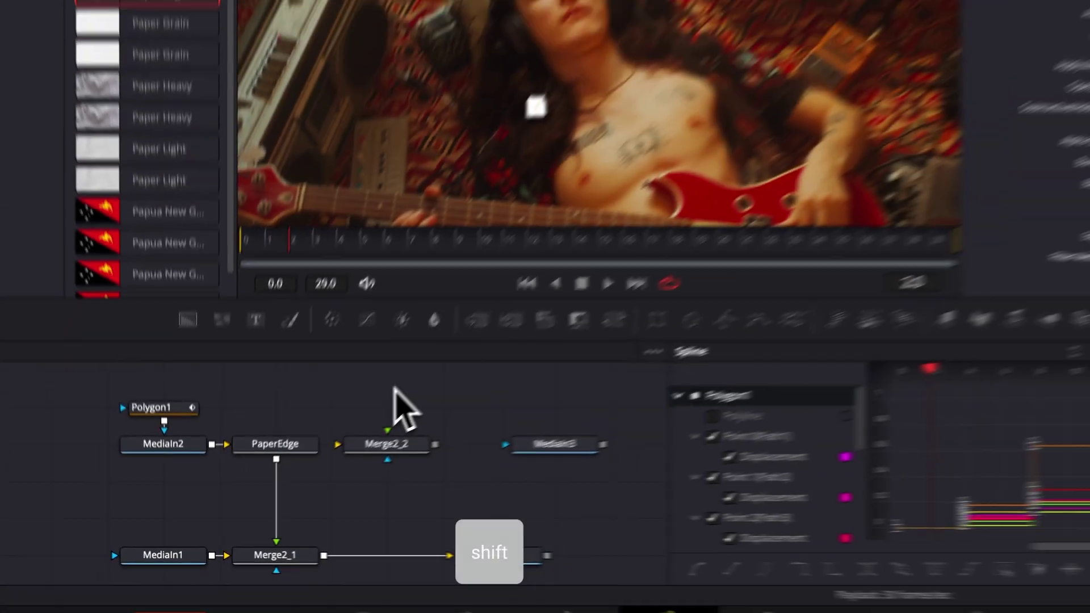
Step: Add a Bitmap tool through the Shift+Space tool search
key(shift+space)
text(brigh)
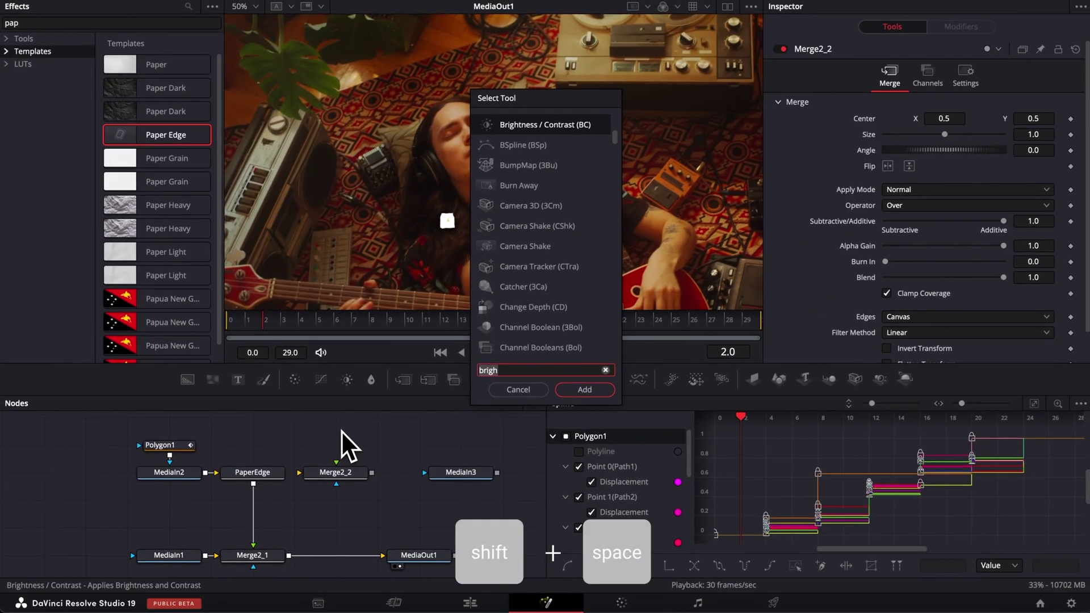
key(BackSpace)
key(BackSpace)
key(BackSpace)
key(BackSpace)
text(it)
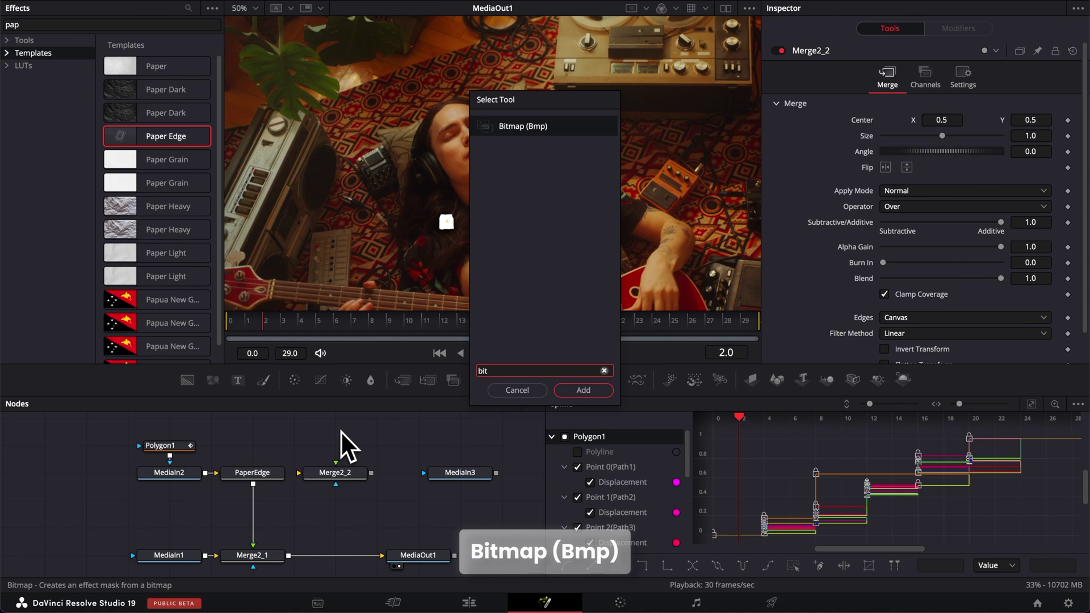
key(Return)
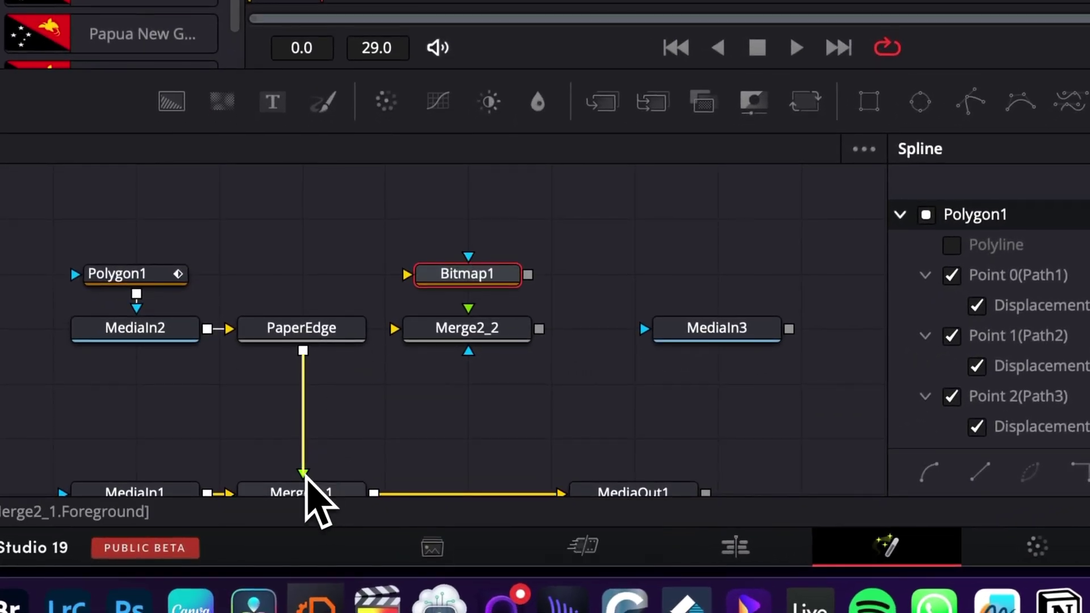
Step: Feed PaperEdge into Bitmap1, use Bitmap1 as Merge2_2's mask, and connect MediaIn3 as foreground
drag(305, 475, 409, 277)
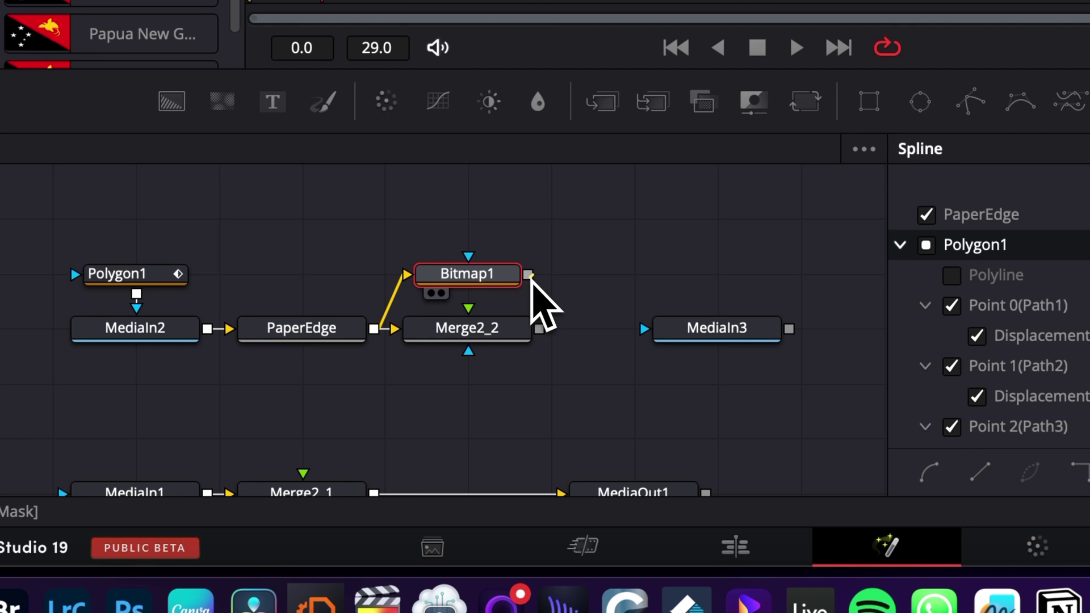
drag(530, 277, 489, 359)
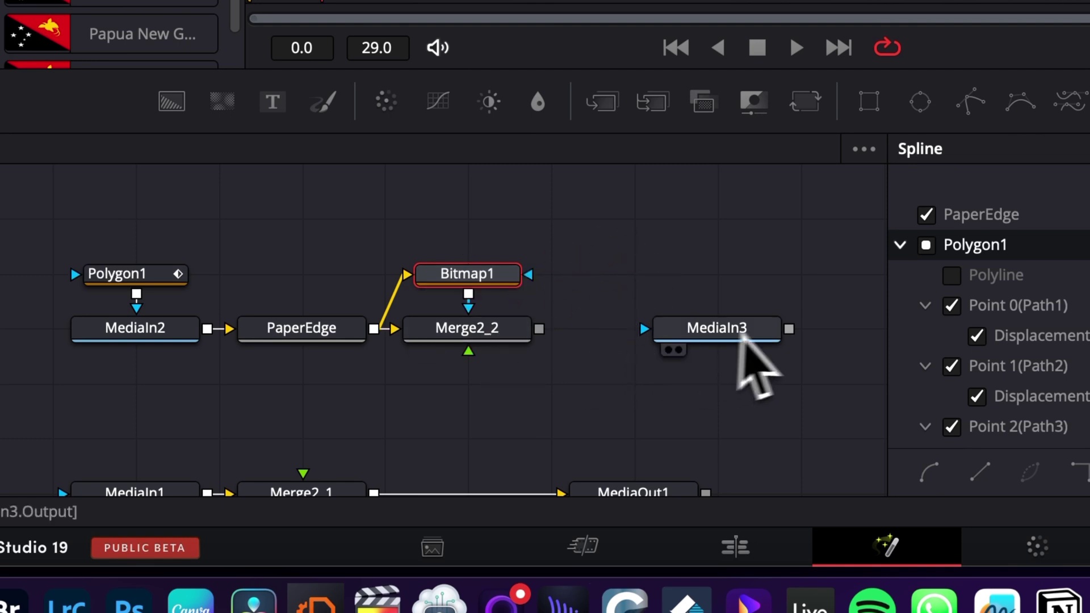
drag(789, 329, 305, 487)
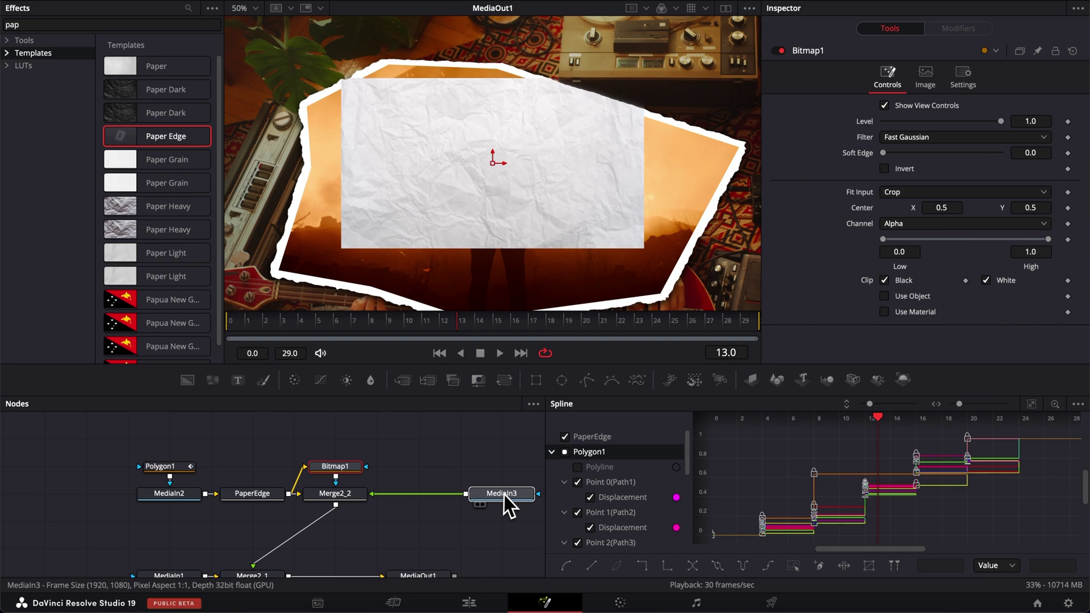
Step: Scale the crumpled paper texture in Merge2_2 up to about 1.96
click(503, 494)
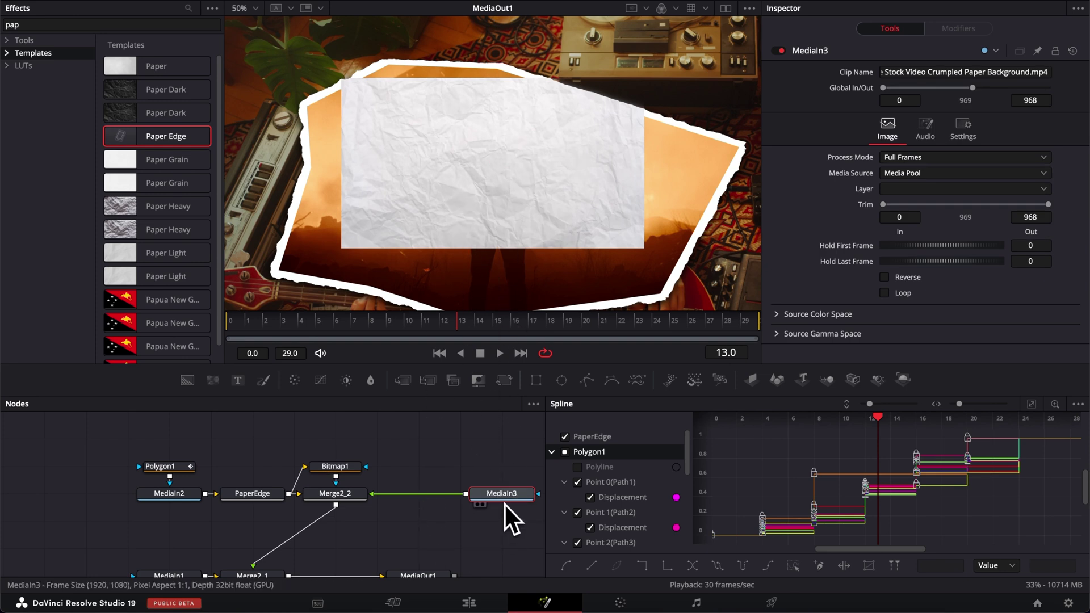
click(334, 498)
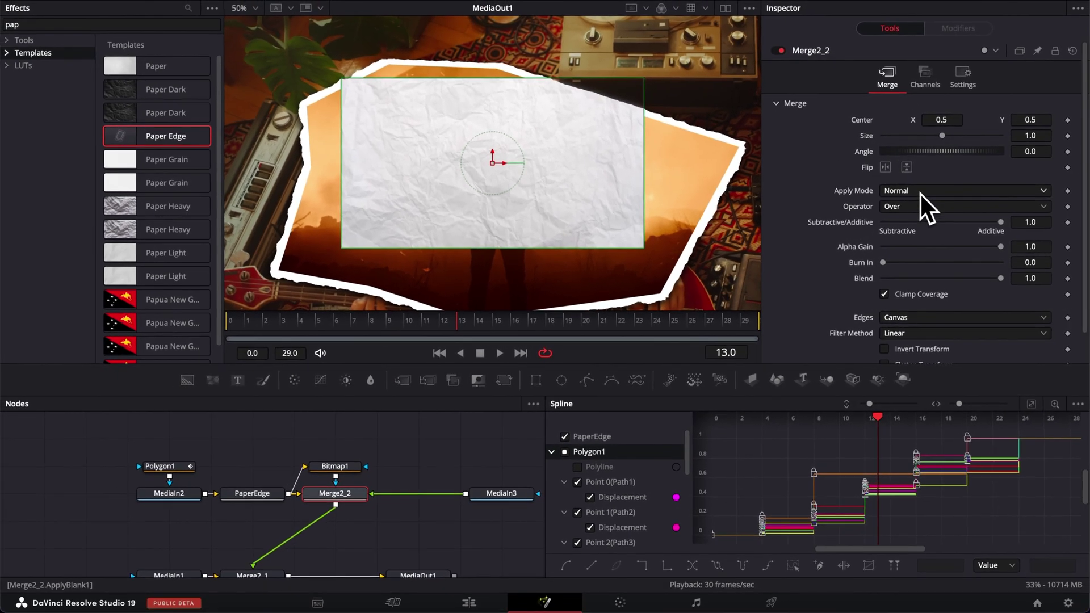
drag(643, 169, 788, 165)
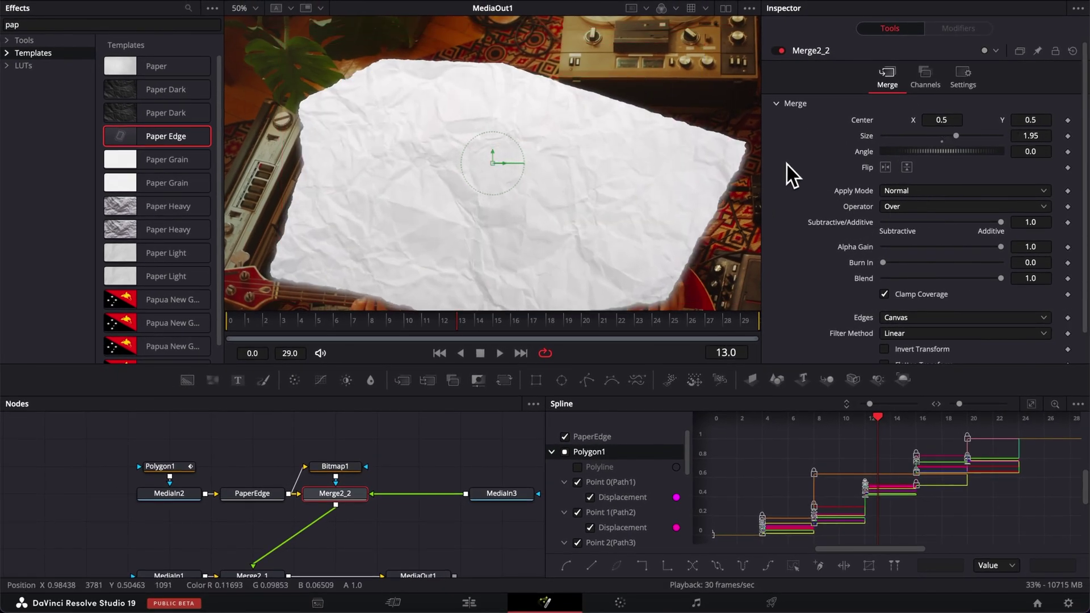
Step: Compare Screen, Overlay and Soft Light apply modes, then settle on Multiply
click(915, 193)
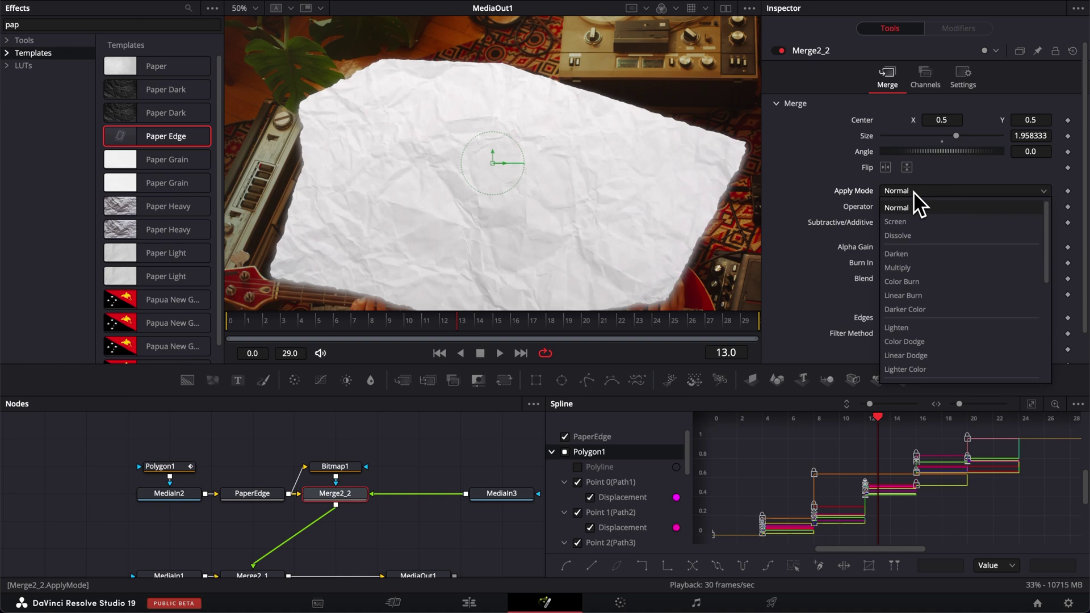
click(912, 270)
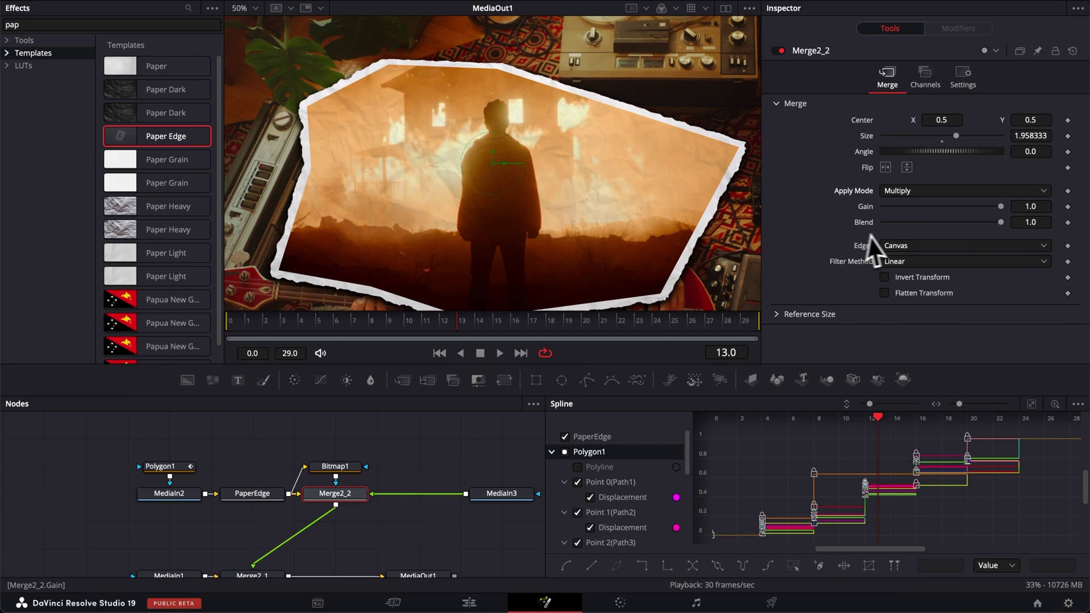
click(907, 191)
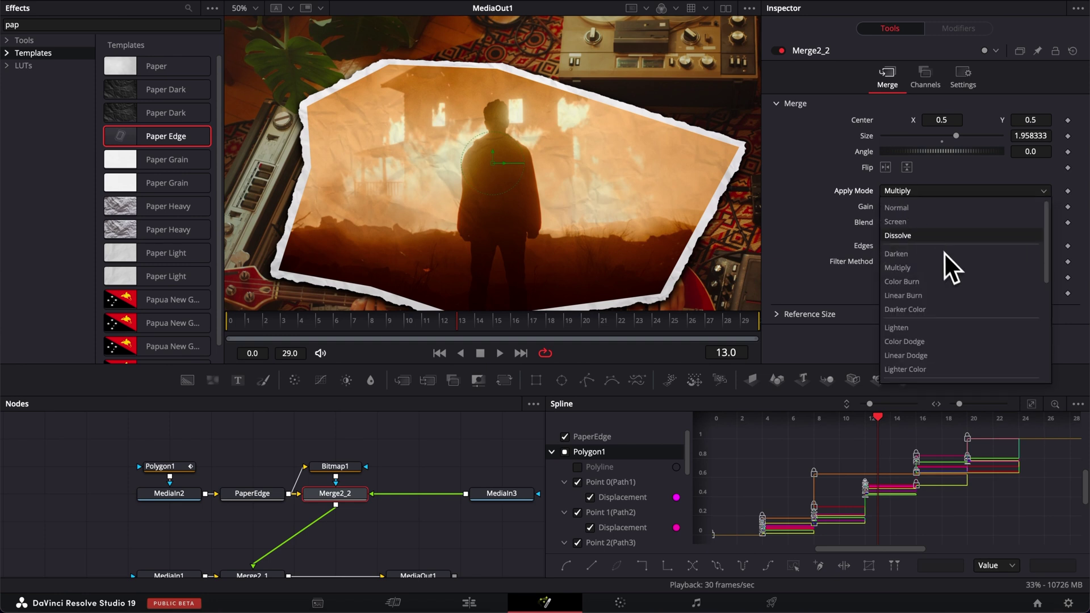
click(929, 225)
click(928, 191)
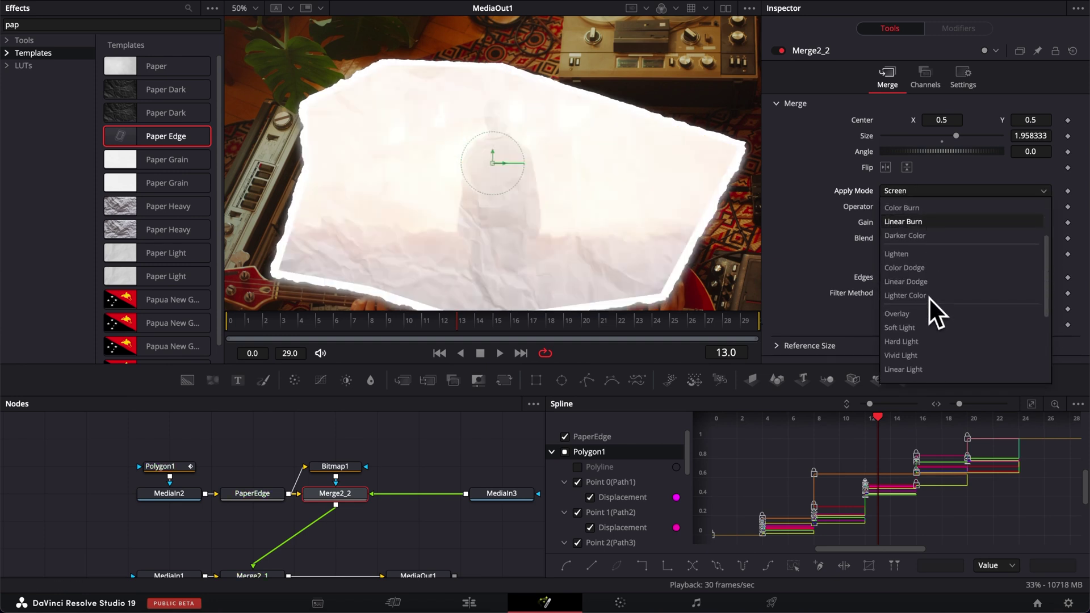
click(911, 321)
click(909, 193)
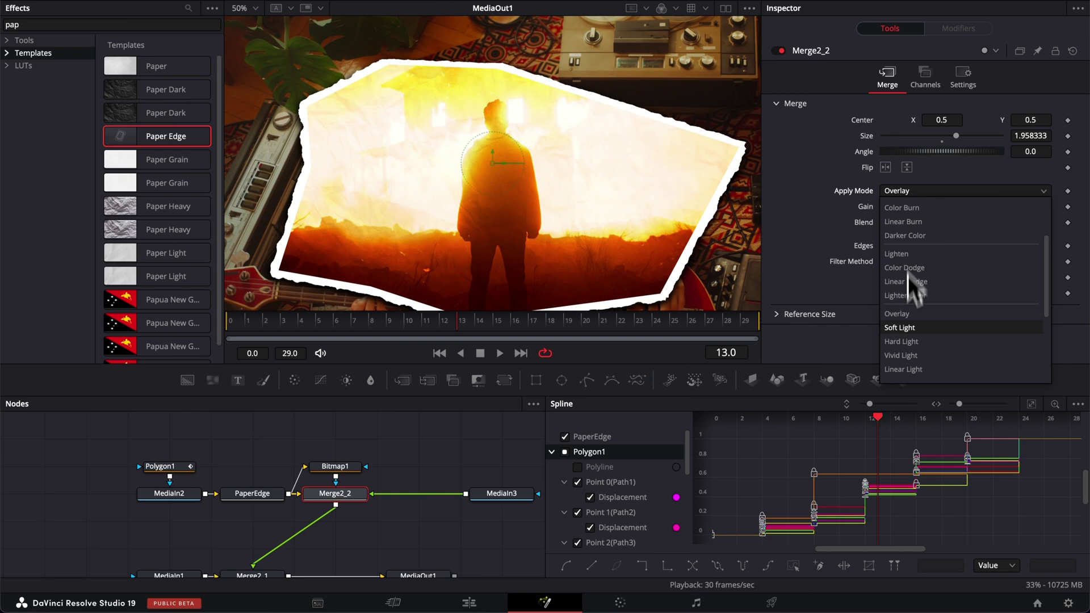
click(908, 328)
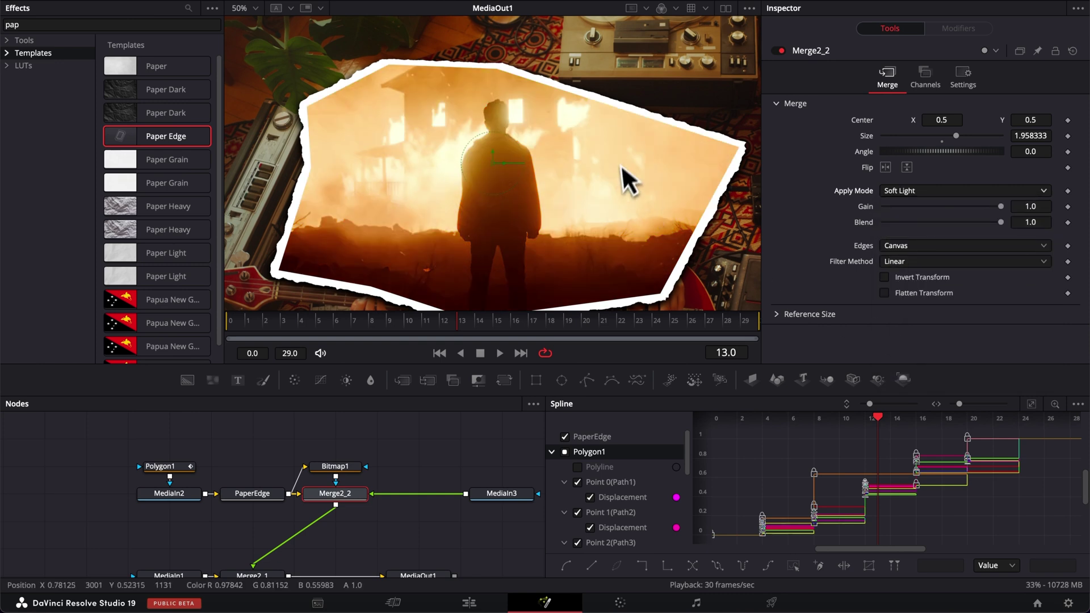
click(917, 191)
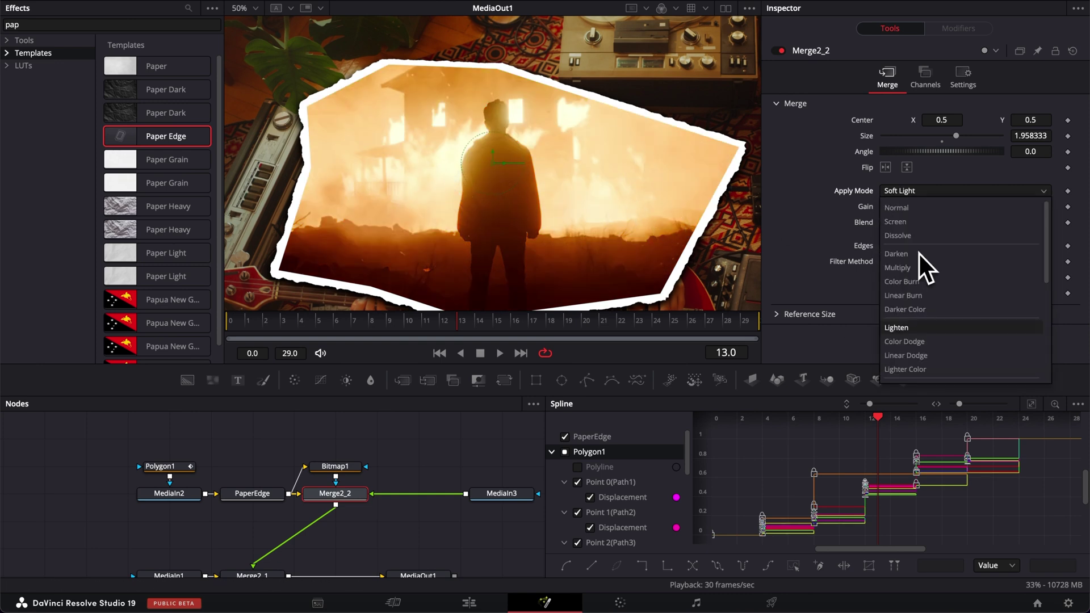
click(914, 268)
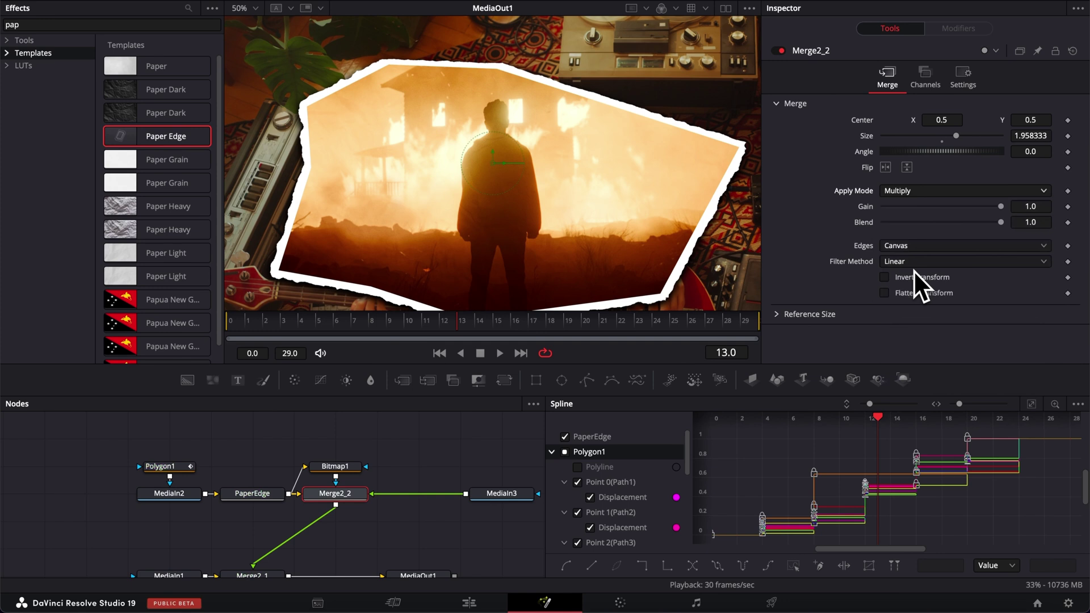
click(494, 494)
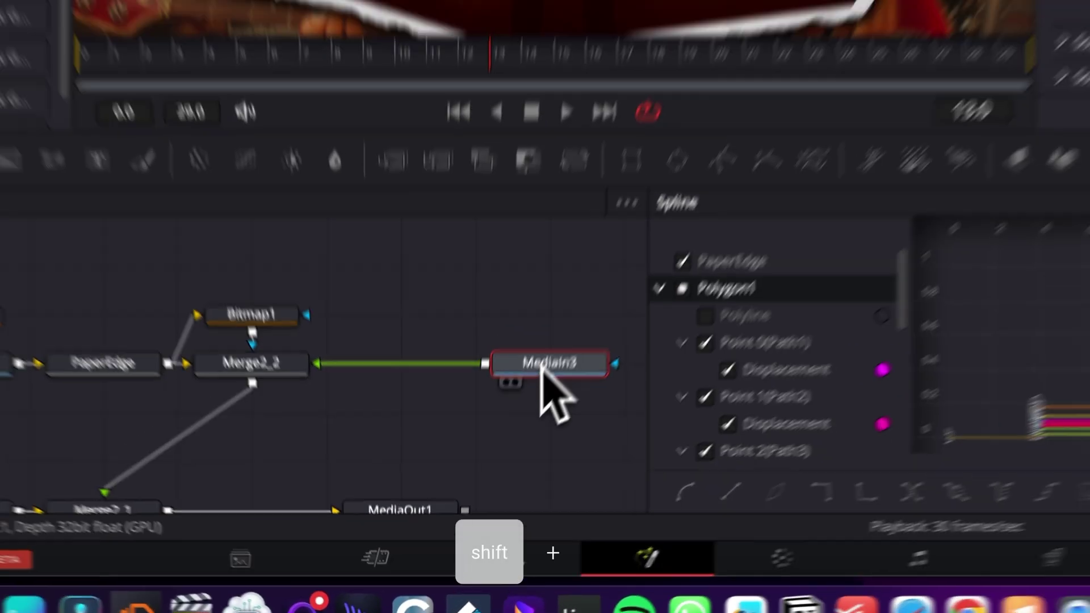
Step: Search the tool list for 'brig' and insert BrightnessContrast1 before MediaIn3
key(shift+space)
text(bit)
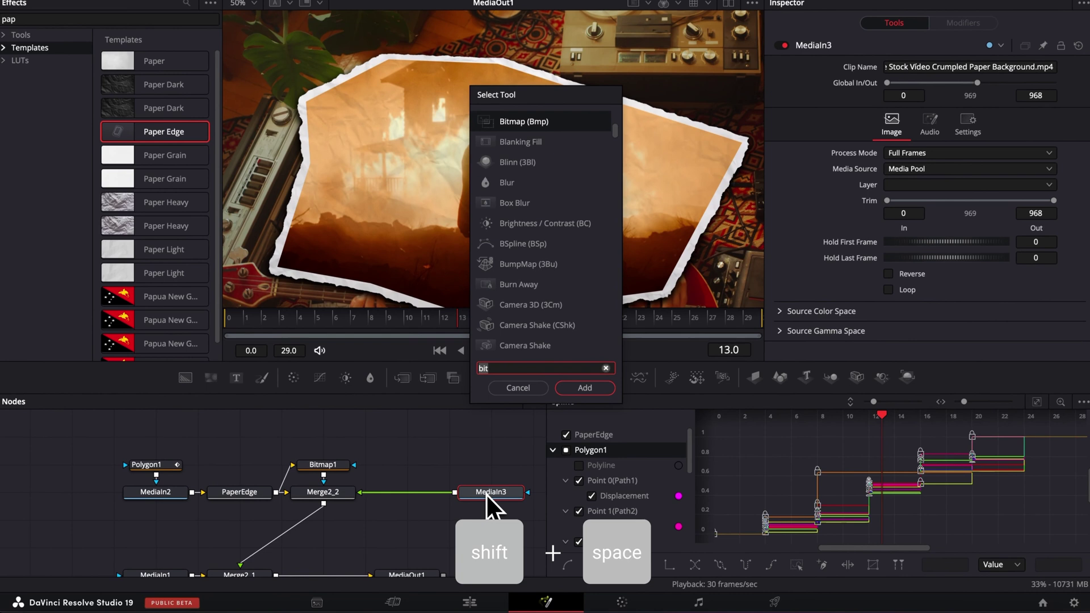
key(BackSpace)
key(BackSpace)
text(rig)
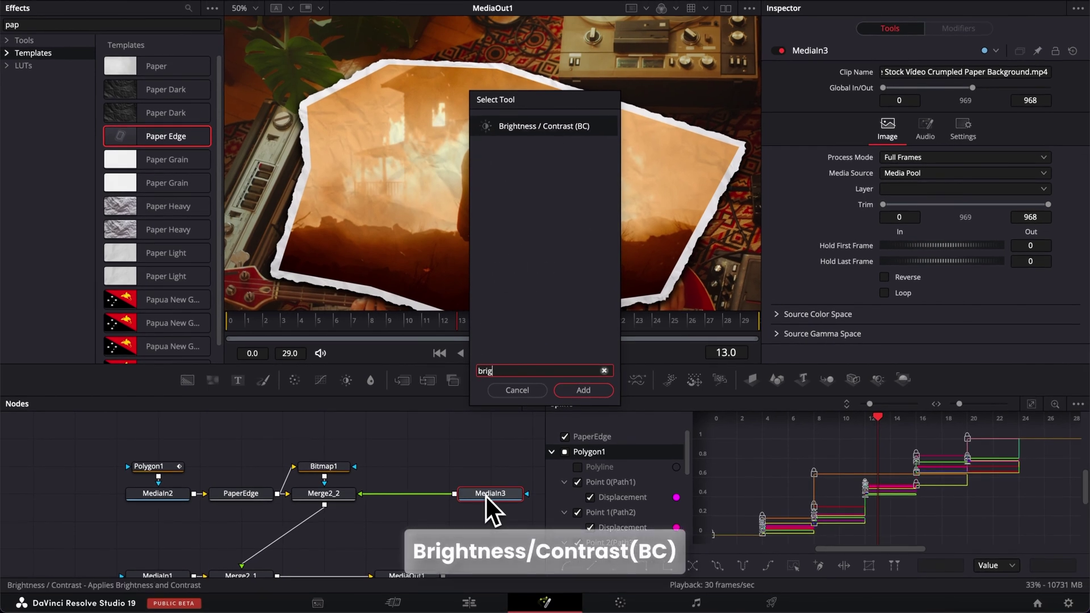
key(Return)
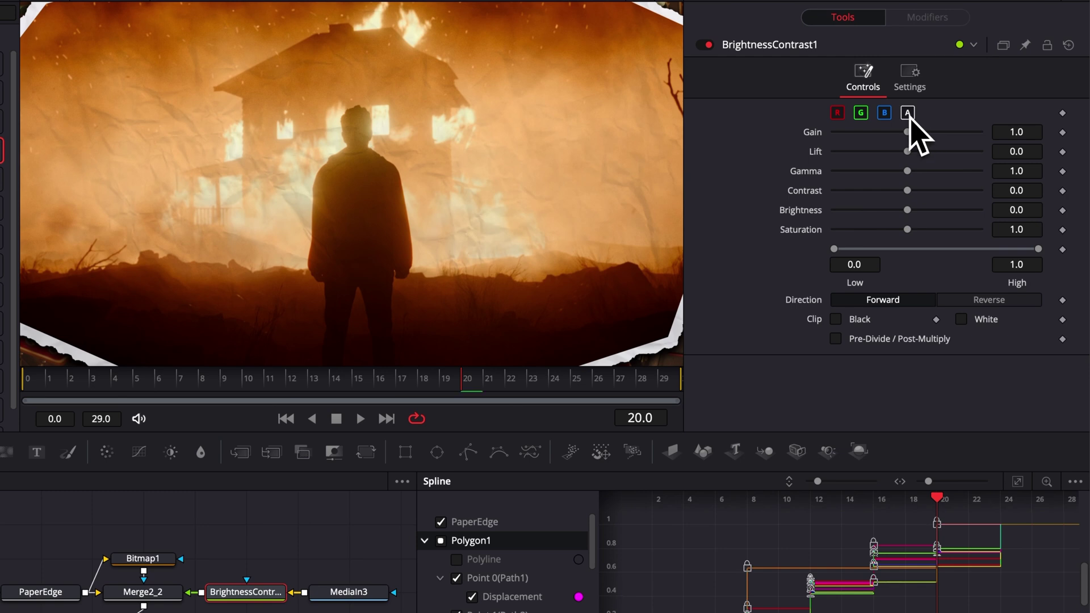
Step: Set Gain to 1.99 and Contrast to 0.17, keyframing Gain at frame 20
mouse_move(908, 136)
mouse_down()
mouse_move(935, 135)
mouse_move(864, 138)
mouse_move(939, 135)
mouse_move(925, 141)
mouse_up()
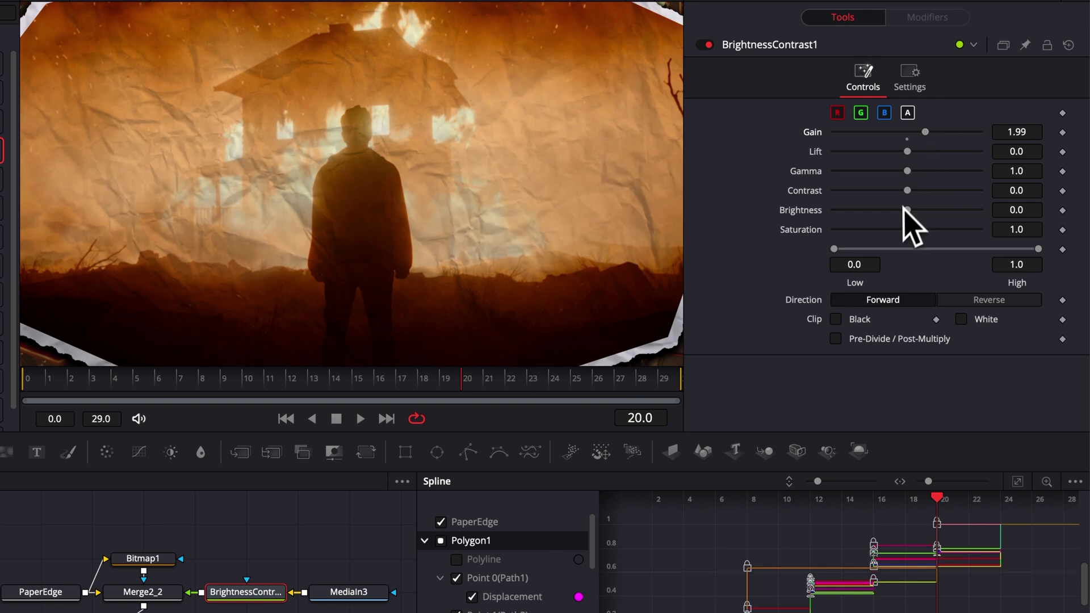
mouse_move(912, 193)
mouse_down()
mouse_move(941, 194)
mouse_move(924, 195)
mouse_up()
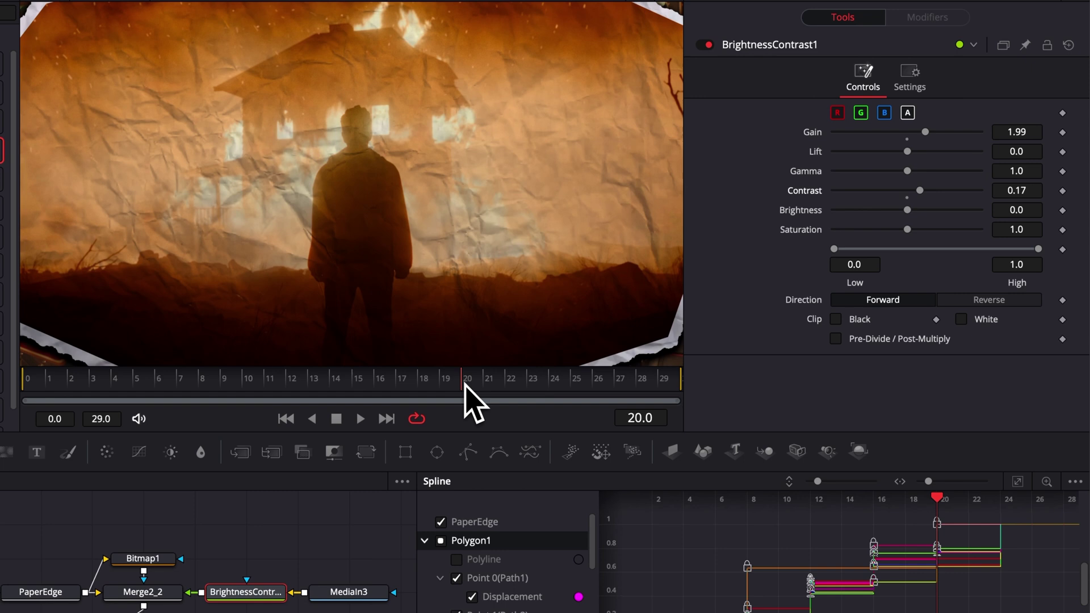
click(1063, 133)
Step: Set Gain to 0 at frame 29 and preview the fade from frame 20
drag(602, 385, 679, 384)
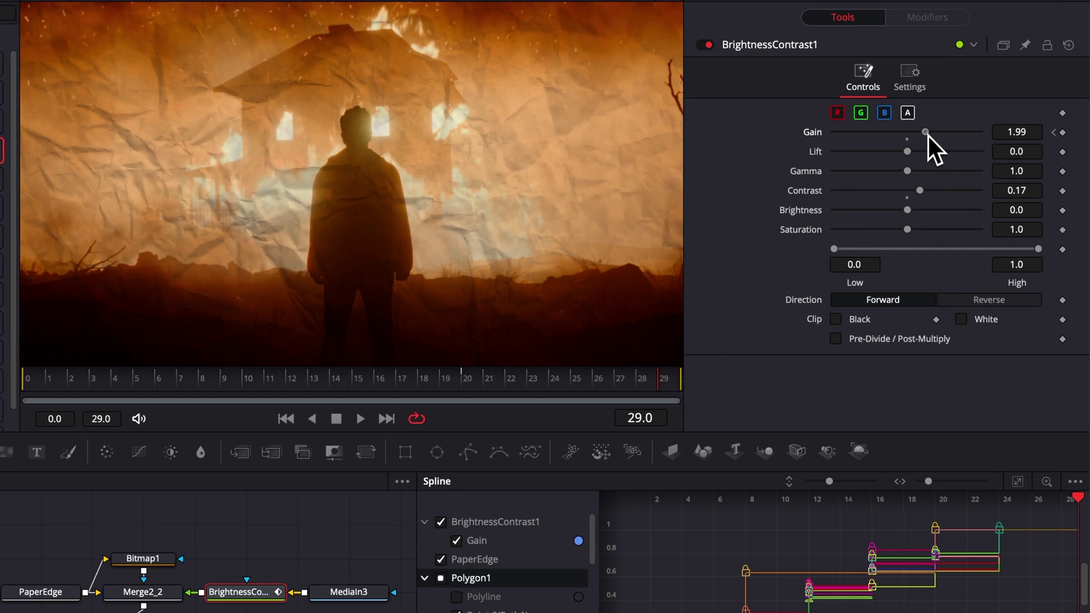
drag(928, 135, 840, 140)
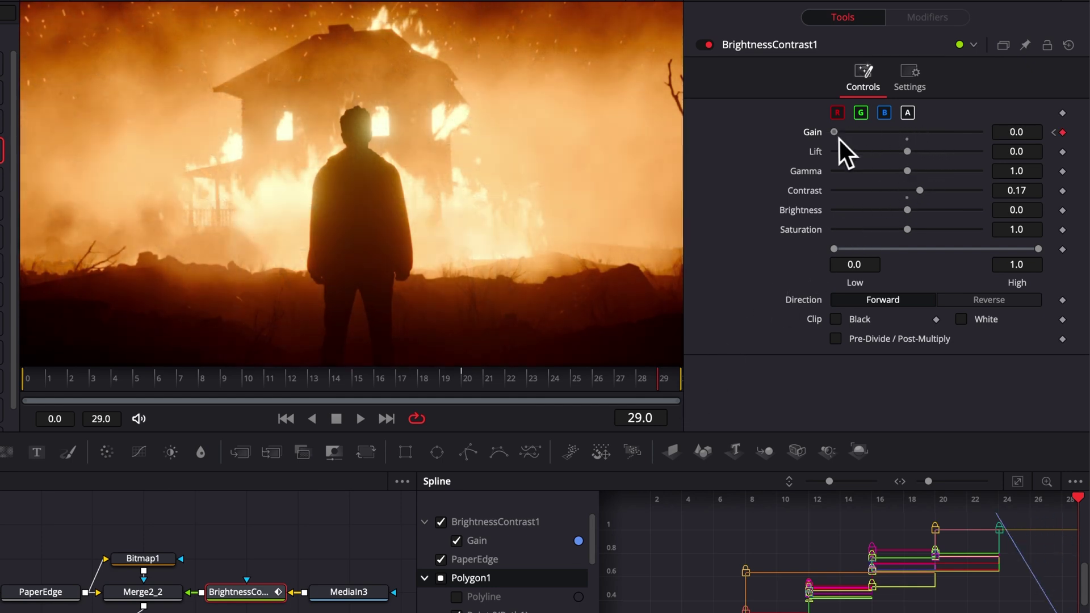
click(464, 384)
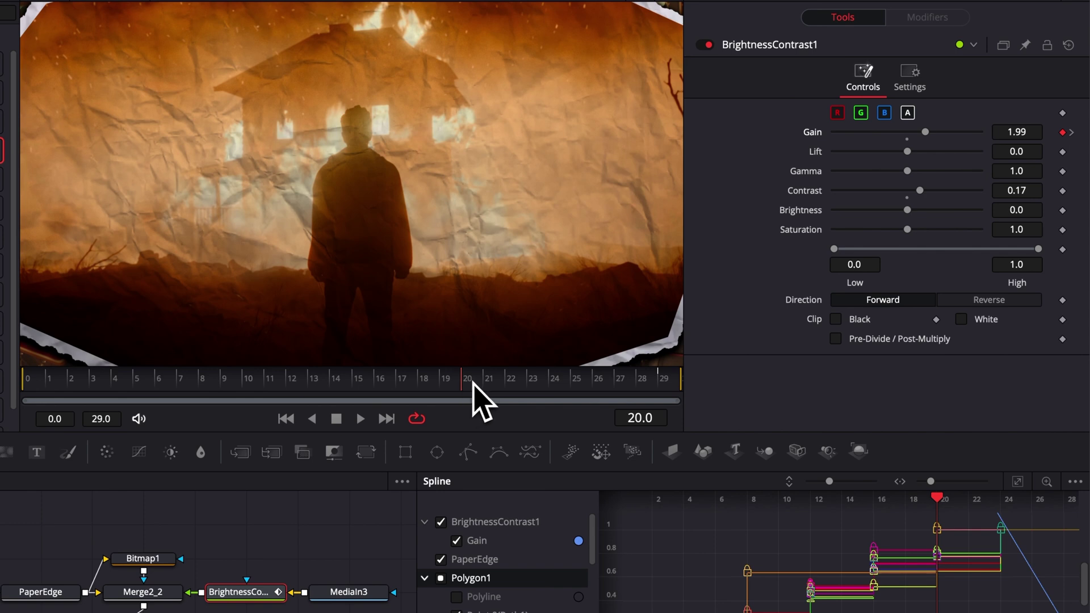
drag(473, 382, 665, 380)
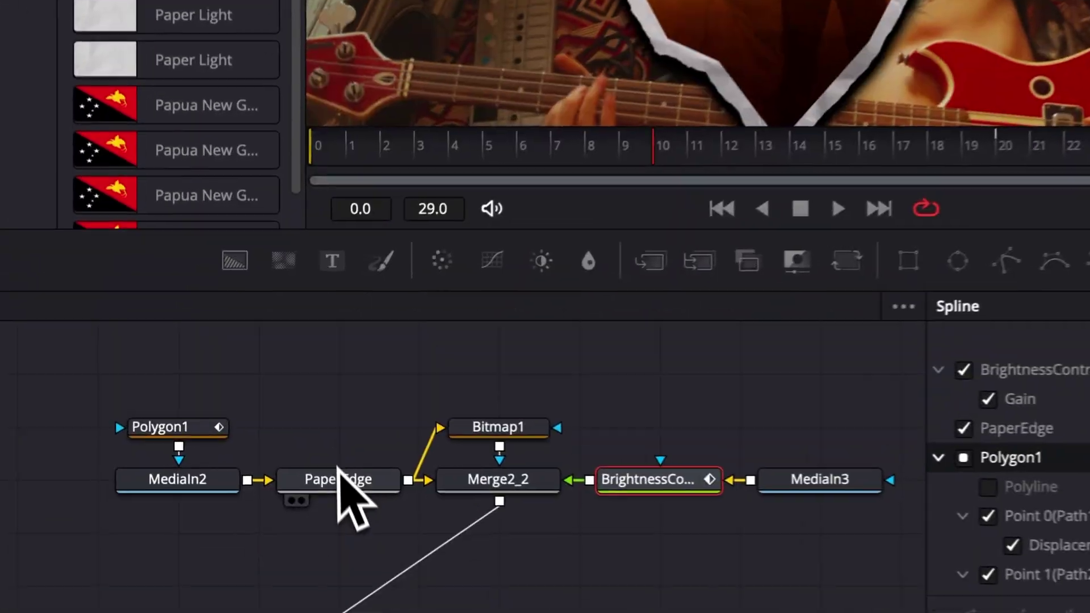
Step: On PaperEdge, set Shadow Softness to 0.02219 and Shadow Alpha to 0.412
click(341, 465)
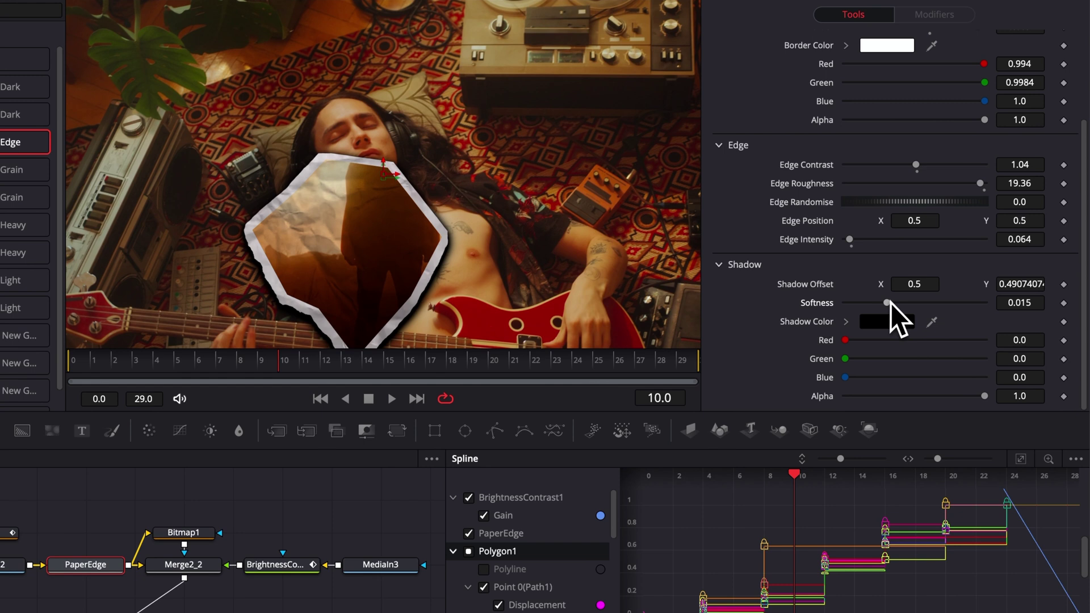
drag(888, 303, 907, 302)
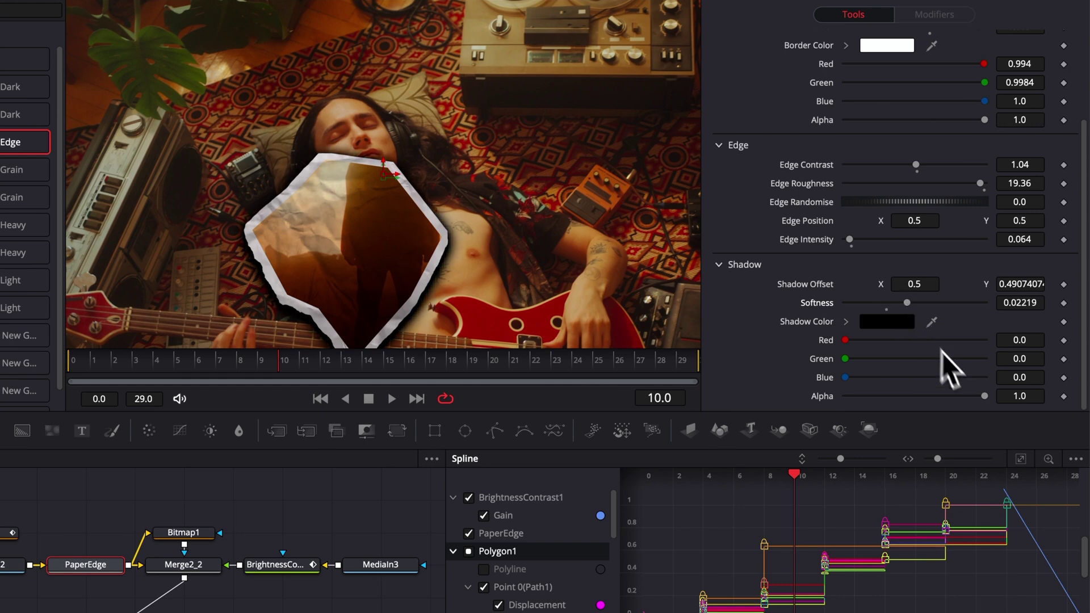
drag(981, 397, 903, 397)
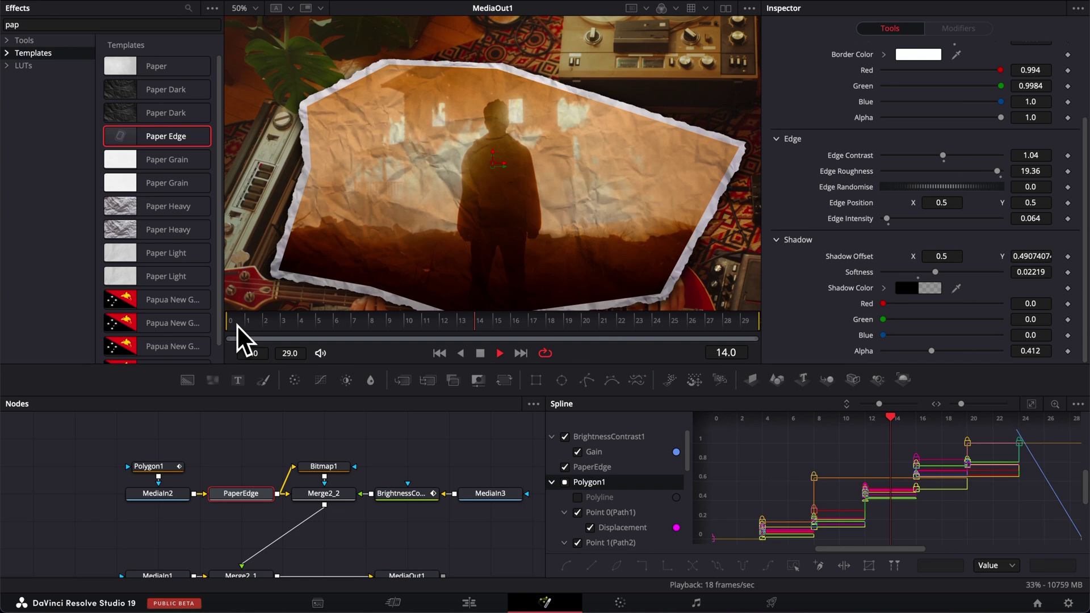
key(space)
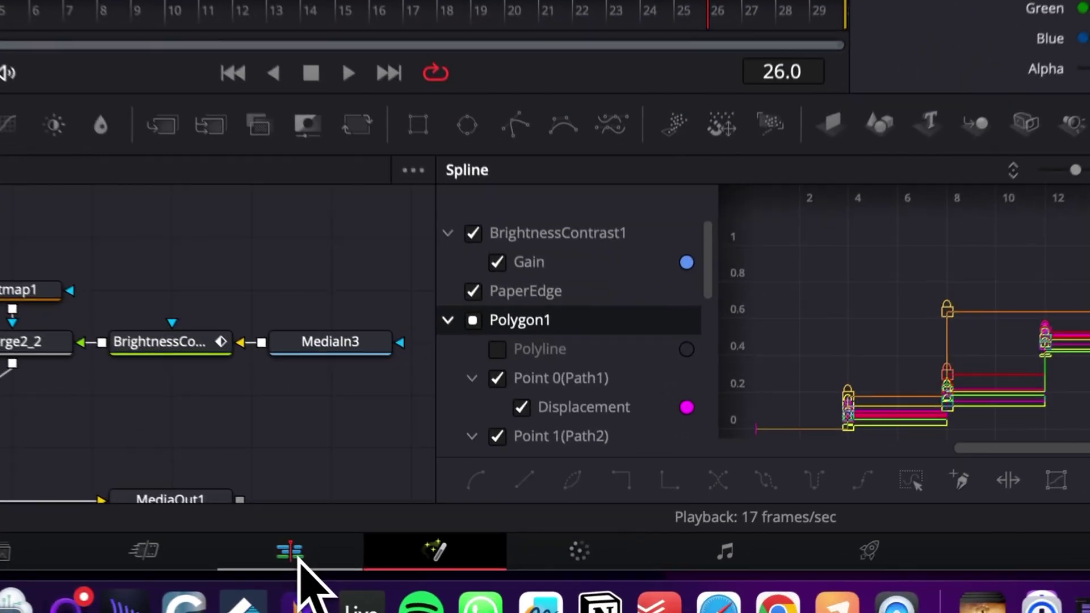
Step: On the Edit page, save the Cross Dissolve as transition preset 'Edge Transition Paper'
click(469, 603)
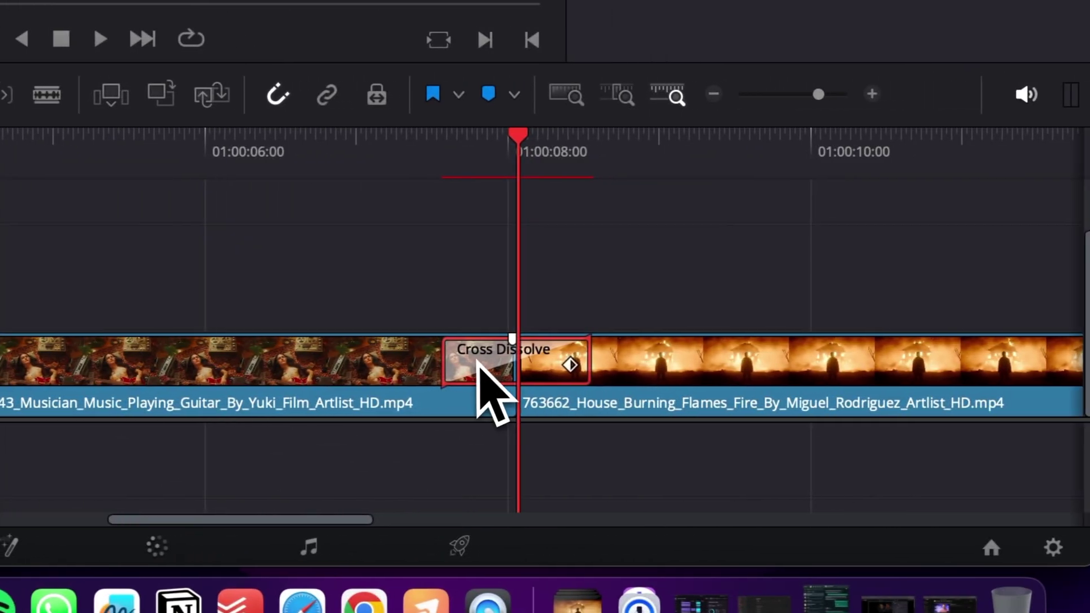
right_click(478, 364)
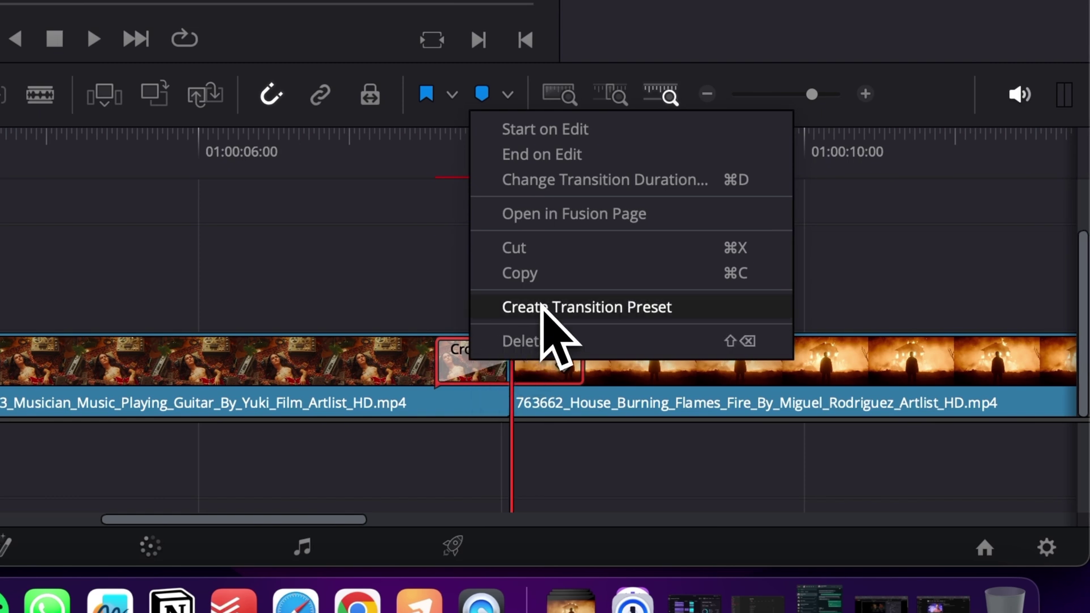
click(544, 307)
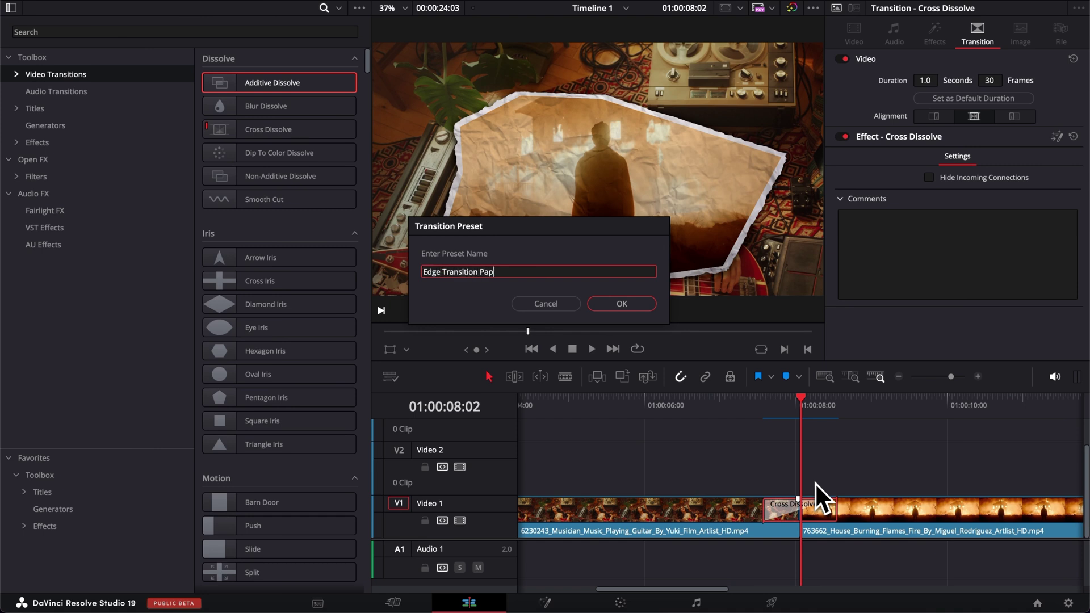
click(626, 302)
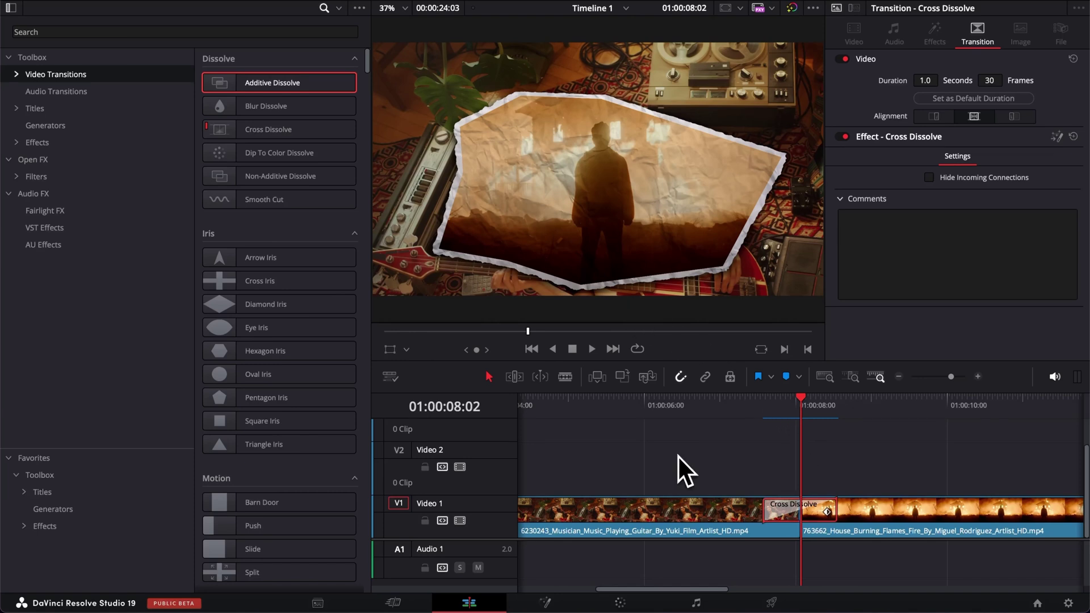
Step: Search Effects for 'edge' and drop Edge Transition Paper onto the V1 cut
click(118, 32)
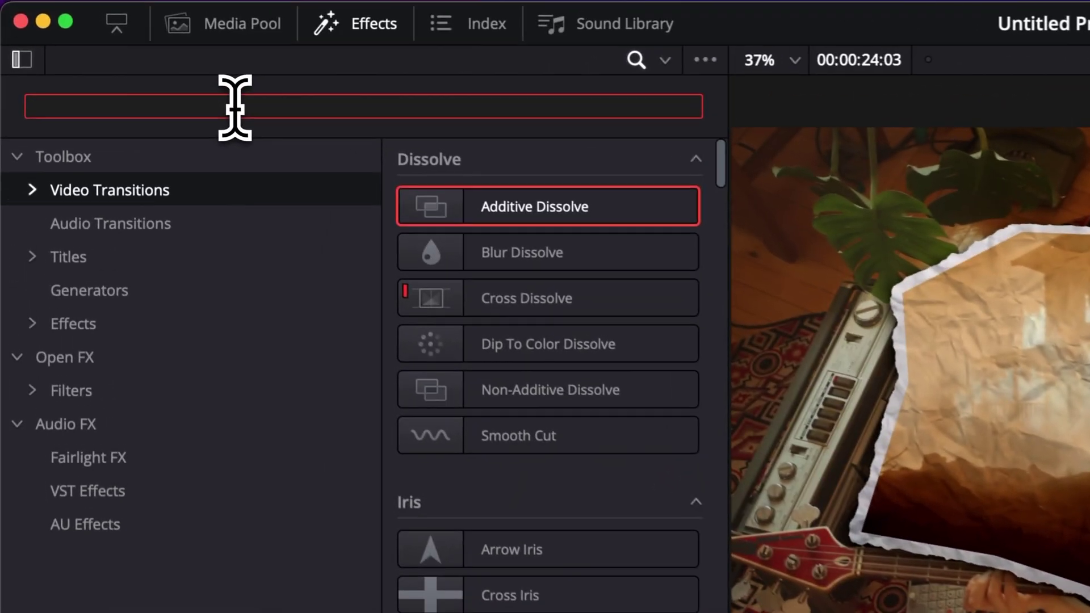
text(edge)
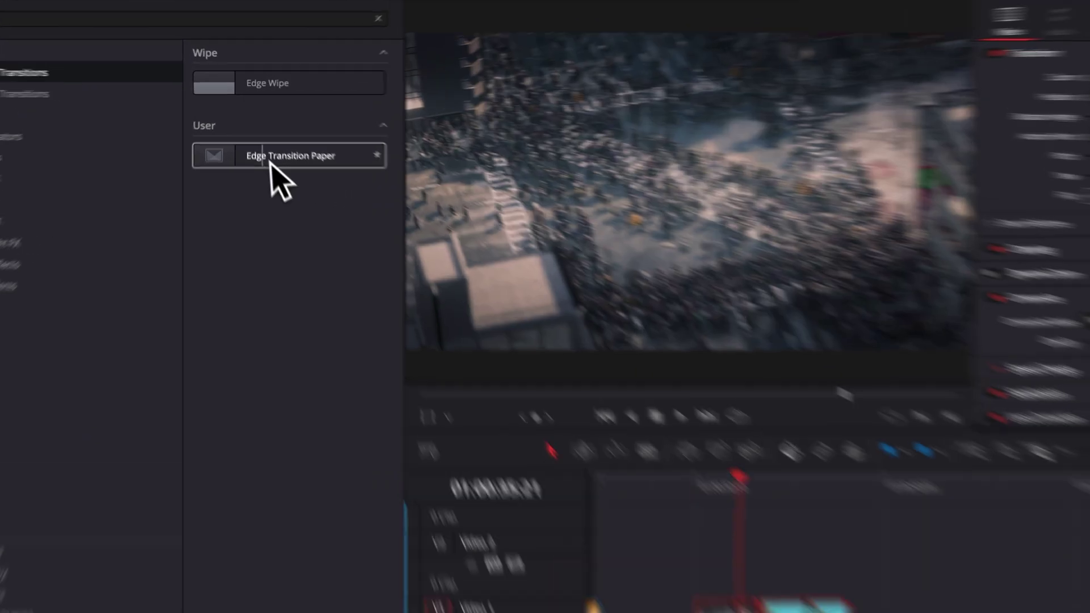
drag(272, 142, 668, 507)
drag(649, 544, 624, 562)
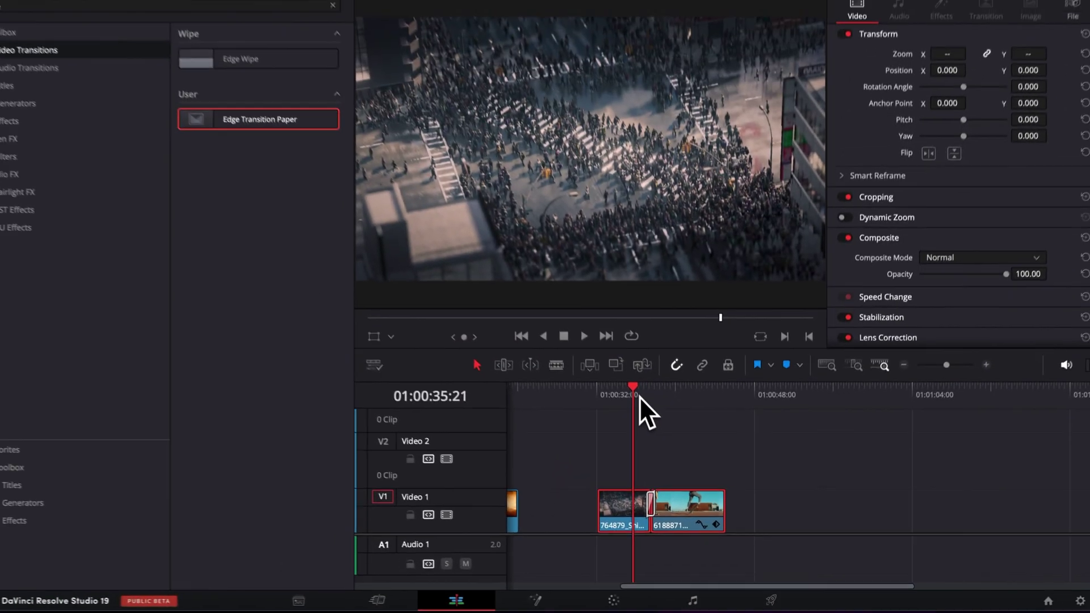
Step: Zoom in on the new transition, play it, and show its settings
key(super+equal)
key(space)
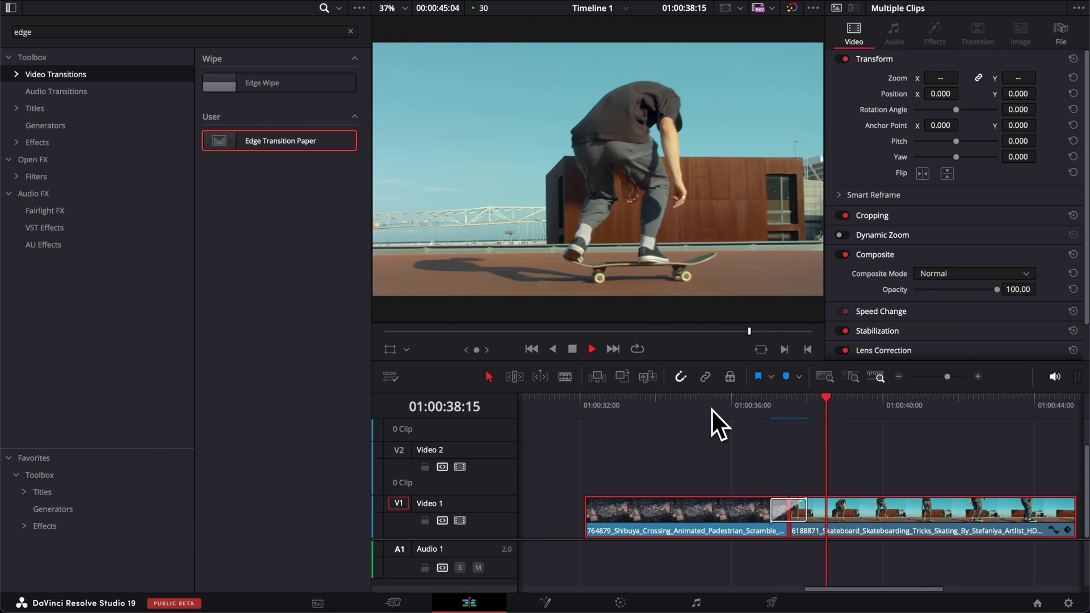
click(784, 402)
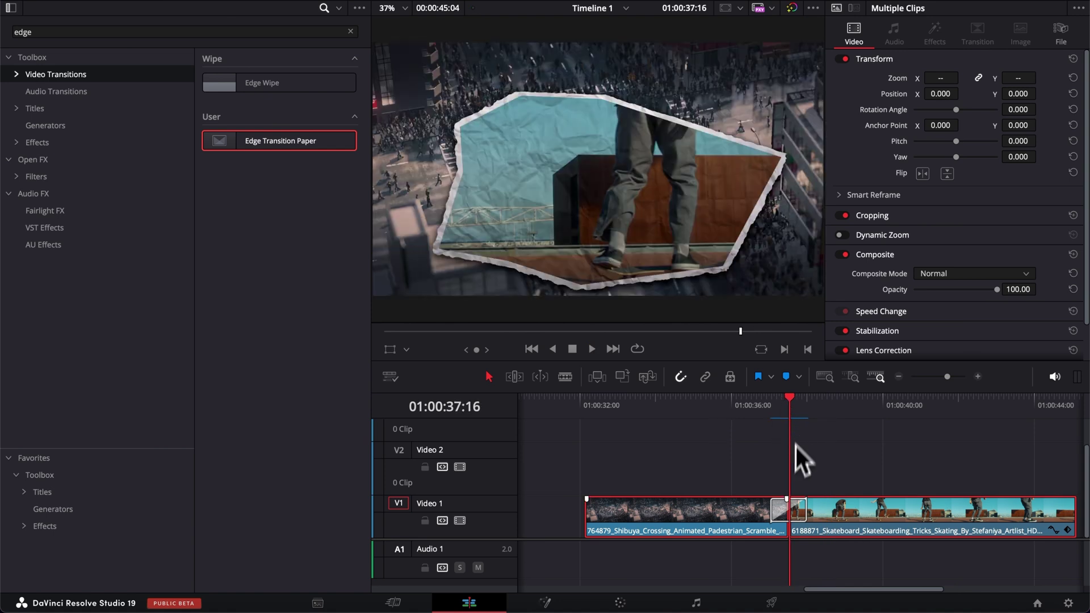
click(782, 515)
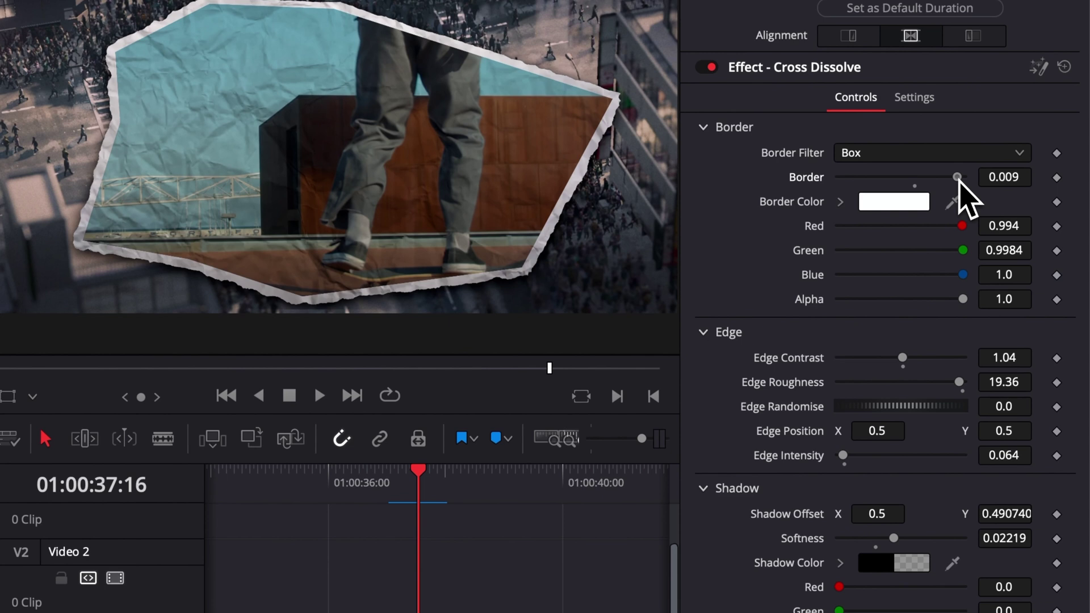
Step: Thin the paper border to 0.01, set shadow softness to 0.02283 and shadow alpha to 0, keeping edge contrast 1.38
mouse_move(990, 188)
mouse_down()
mouse_move(903, 207)
mouse_move(877, 199)
mouse_move(932, 206)
mouse_move(987, 195)
mouse_up()
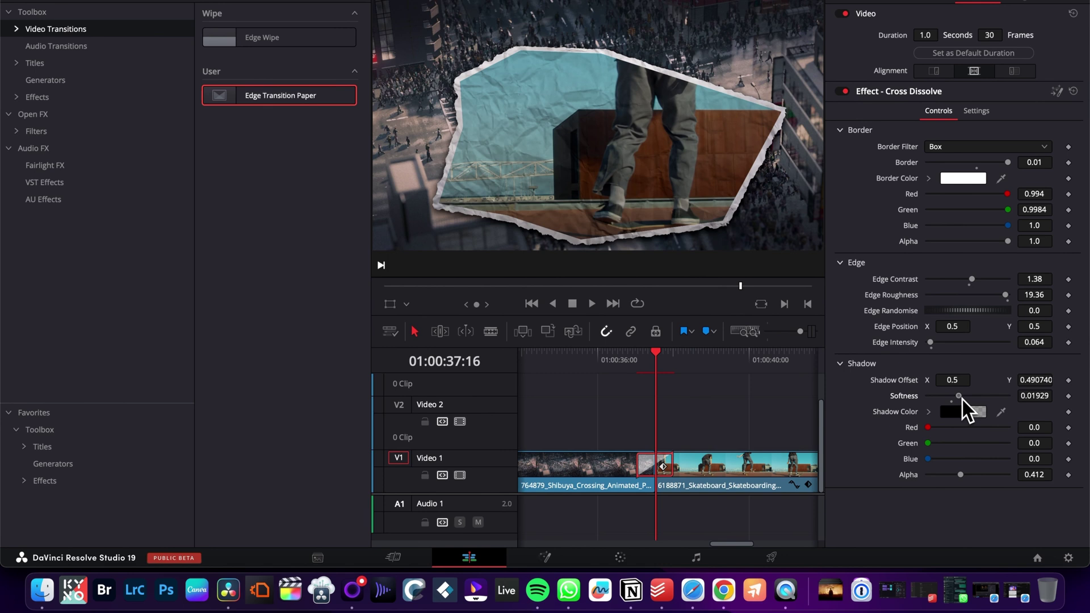
drag(975, 432, 968, 399)
drag(961, 475, 891, 482)
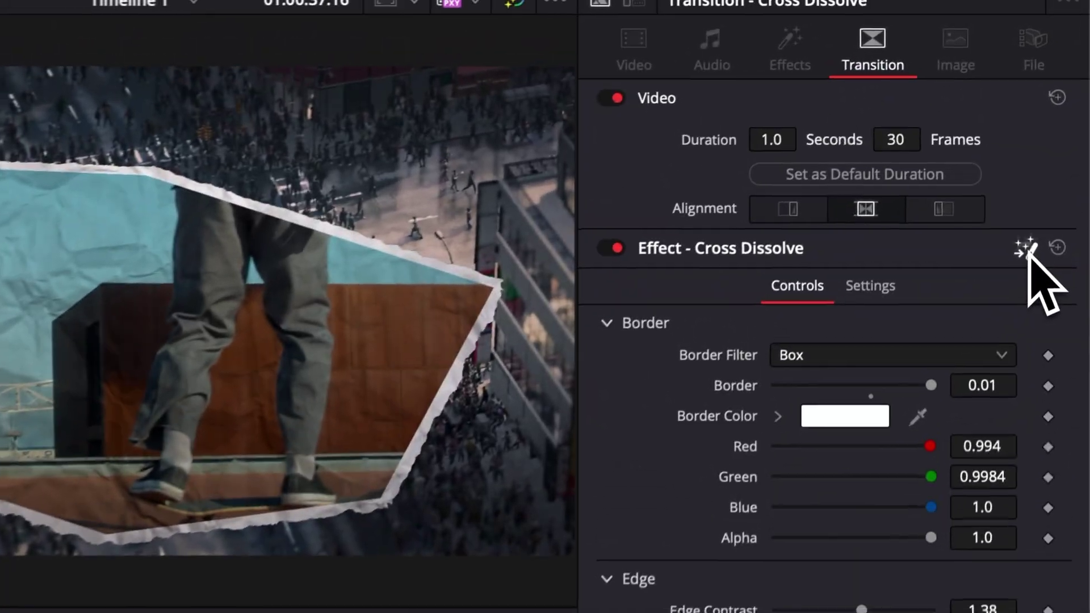
Step: In Fusion, pull Polygon1's right point toward the upper right and its top point upward
click(1059, 95)
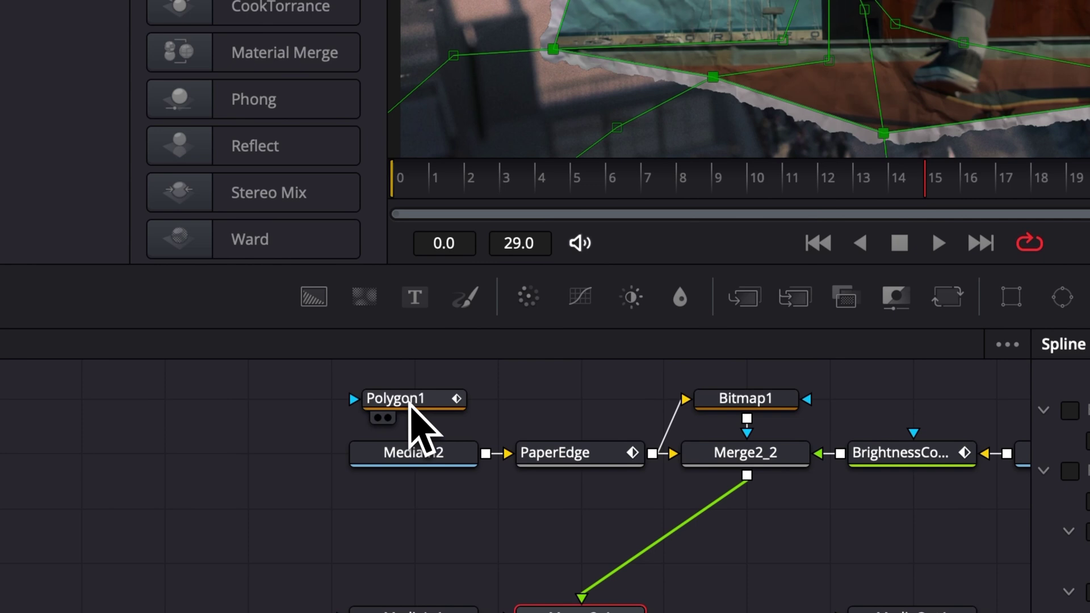
click(410, 400)
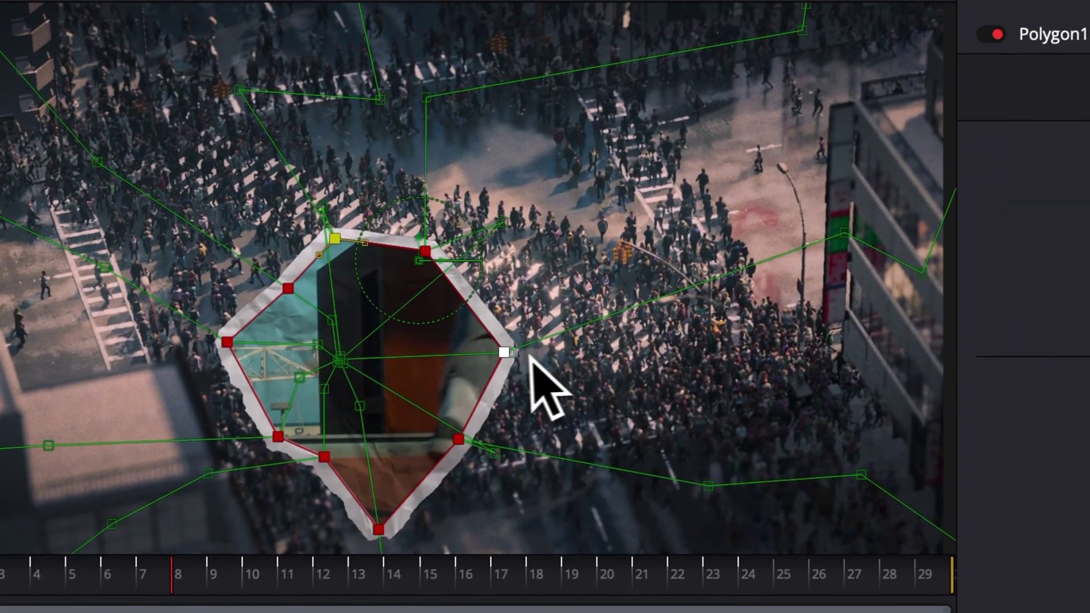
drag(677, 203, 876, 0)
drag(420, 255, 396, 98)
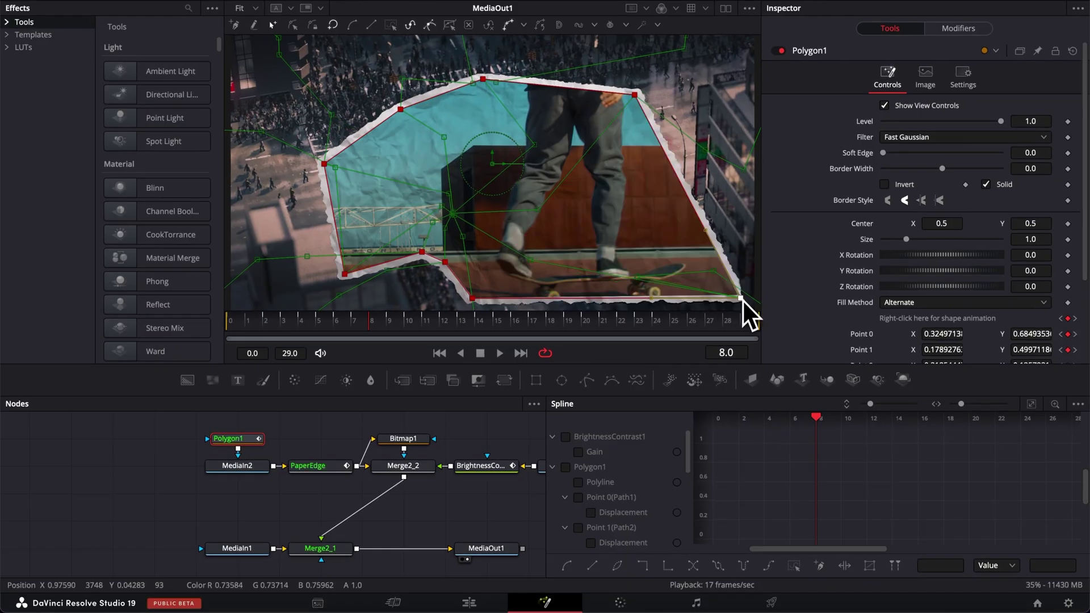
Step: Check the reshaped mask at frame 16, then play the transition from frame 0
click(332, 115)
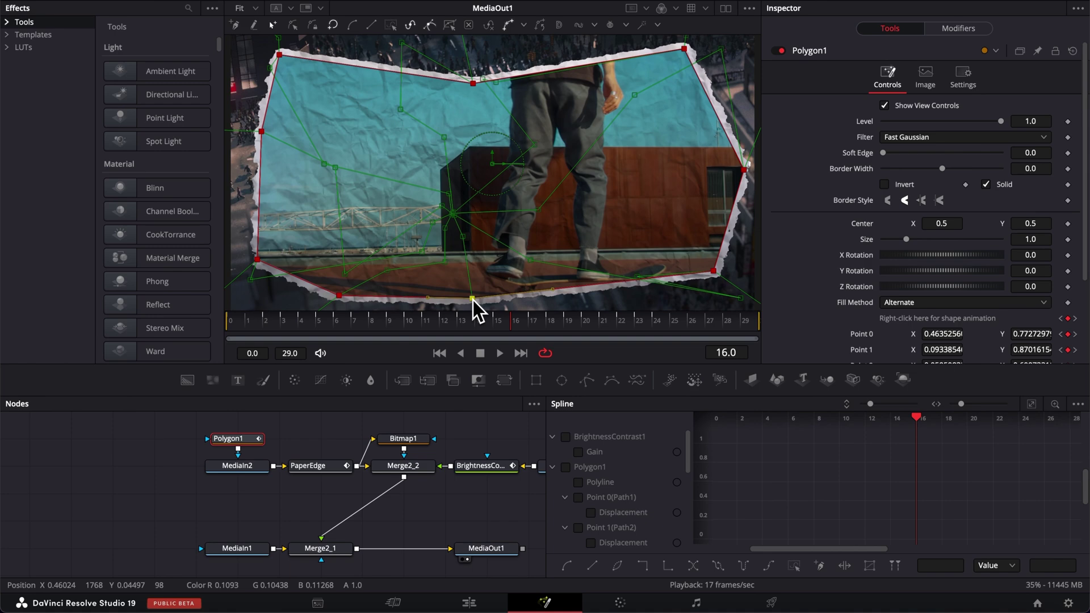
click(231, 324)
key(space)
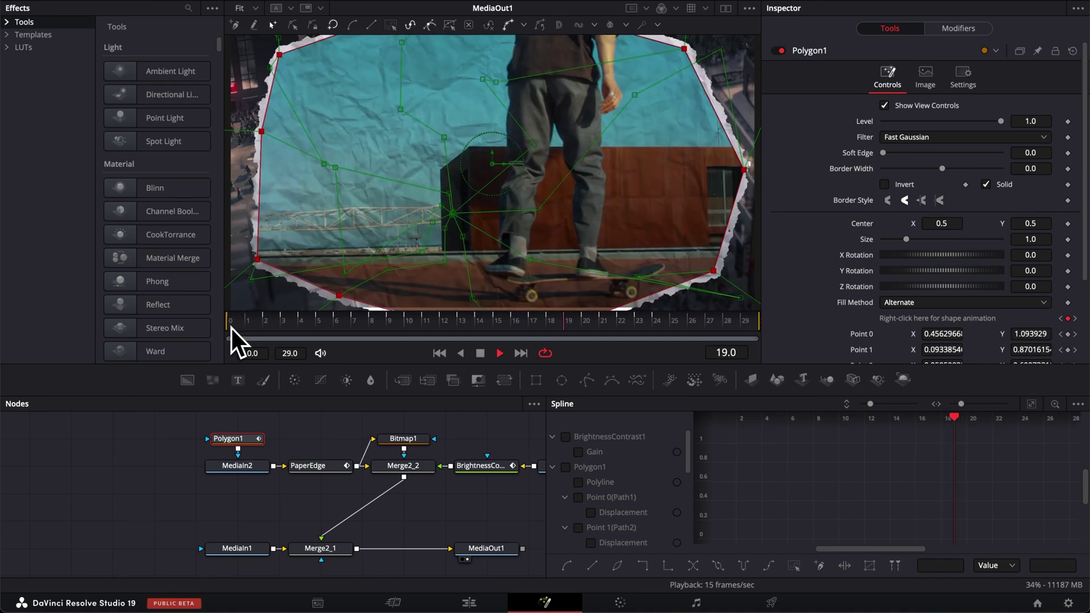